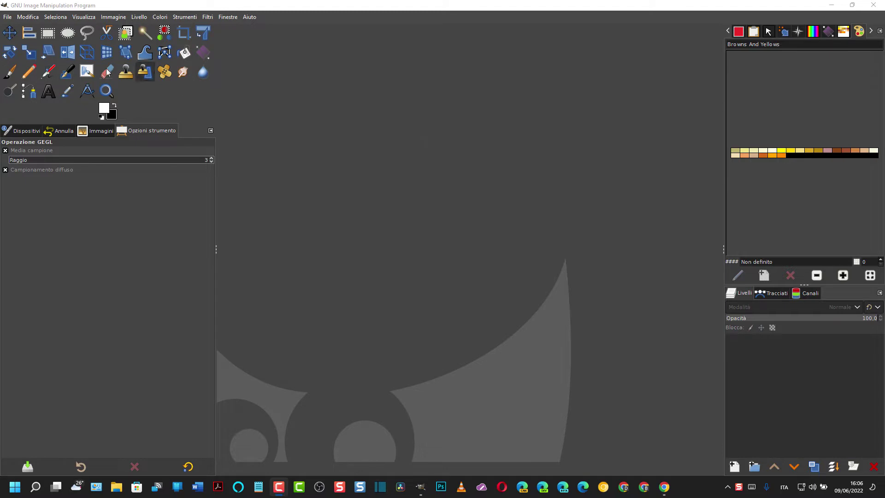
Step: Open pexels-min-an-792994.jpg from Downloads via File > Apri and convert it to built-in sRGB
left_click(9, 17)
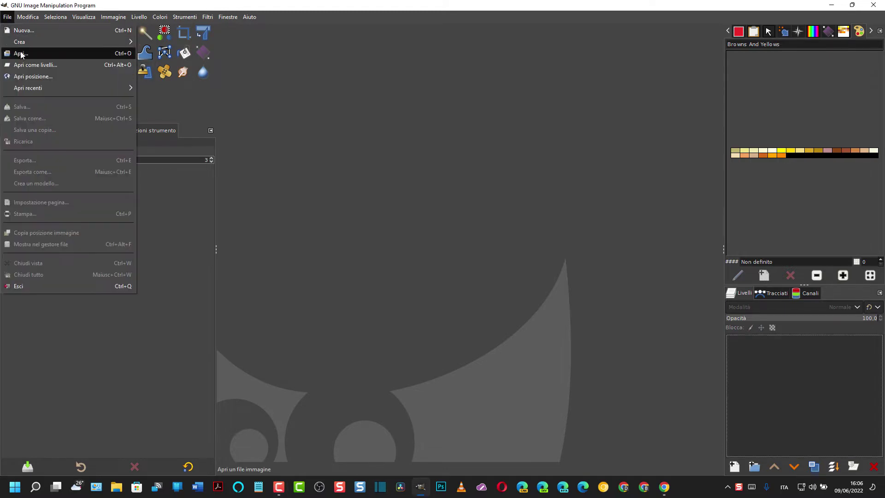
left_click(21, 53)
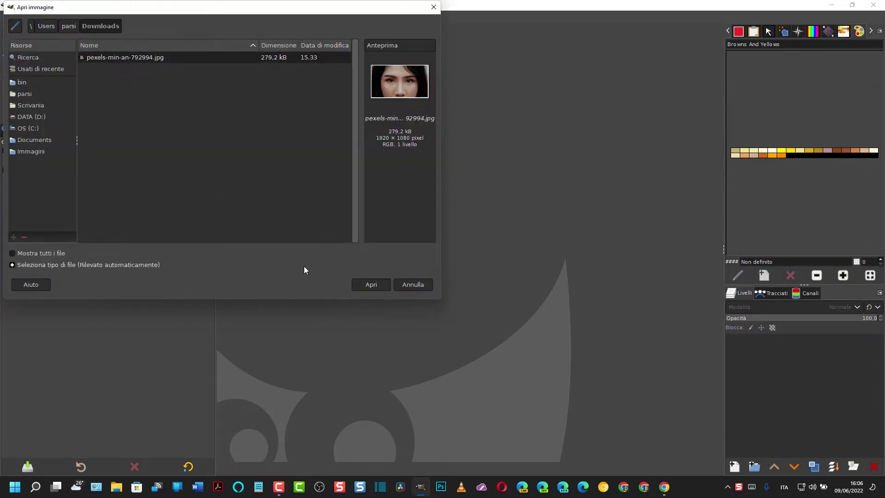
left_click(374, 286)
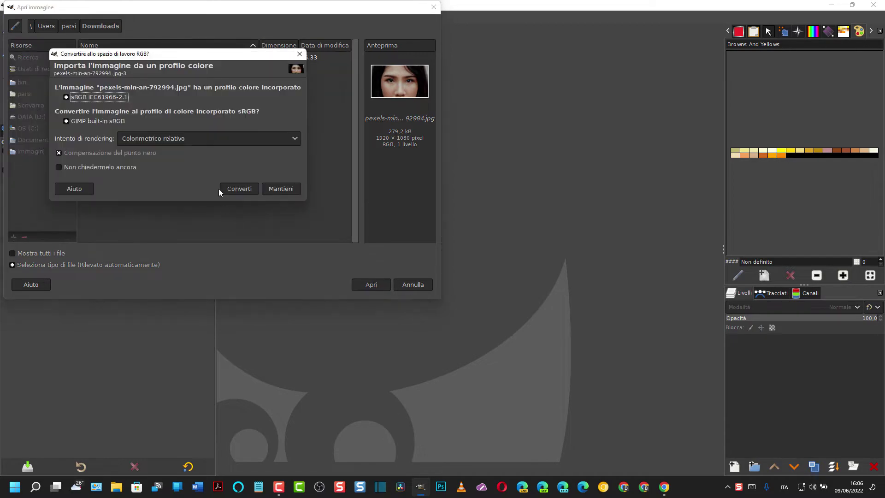
left_click(246, 190)
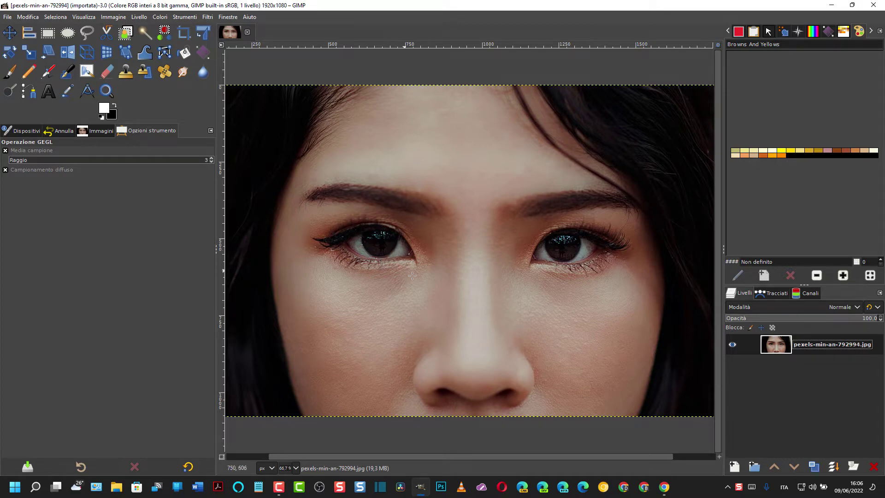
Step: Zoom in to about 200% and pan the view until one eye fills the window
scroll(430, 288, "up", 1)
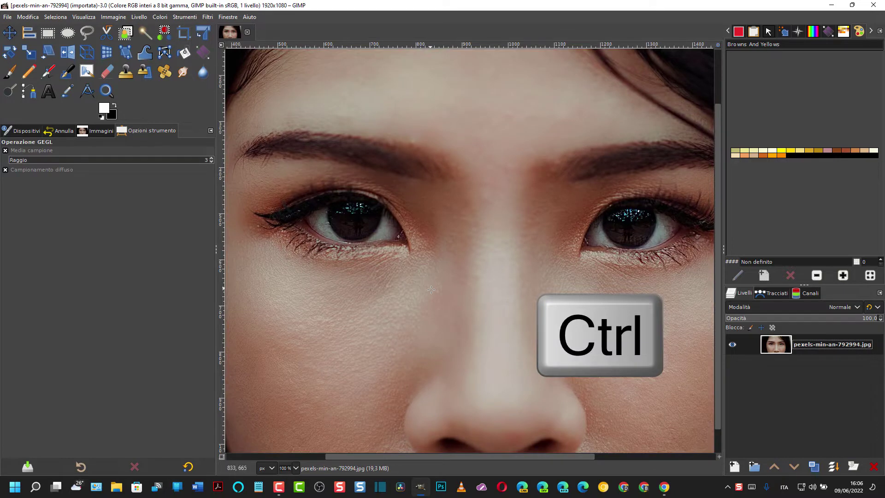
left_click_drag(483, 459, 499, 458)
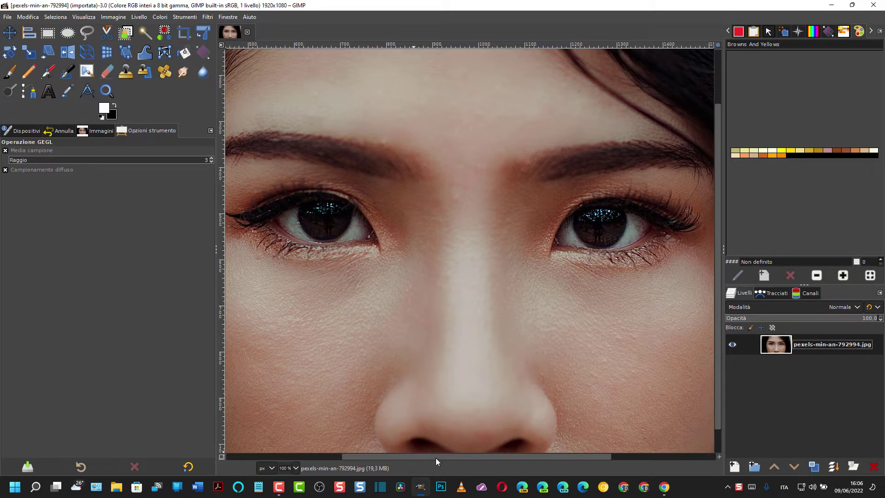
left_click_drag(436, 458, 391, 456)
scroll(391, 455, "up", 1)
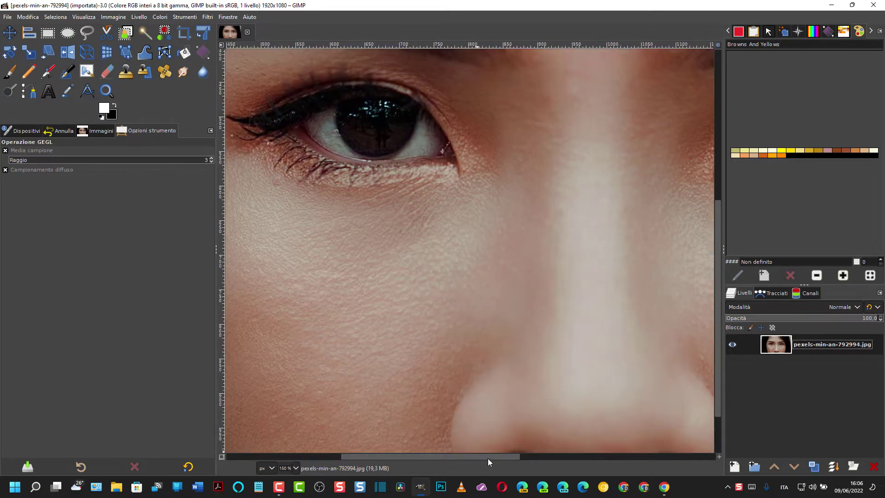
left_click_drag(487, 458, 472, 456)
scroll(685, 159, "up", 3)
scroll(684, 169, "down", 2)
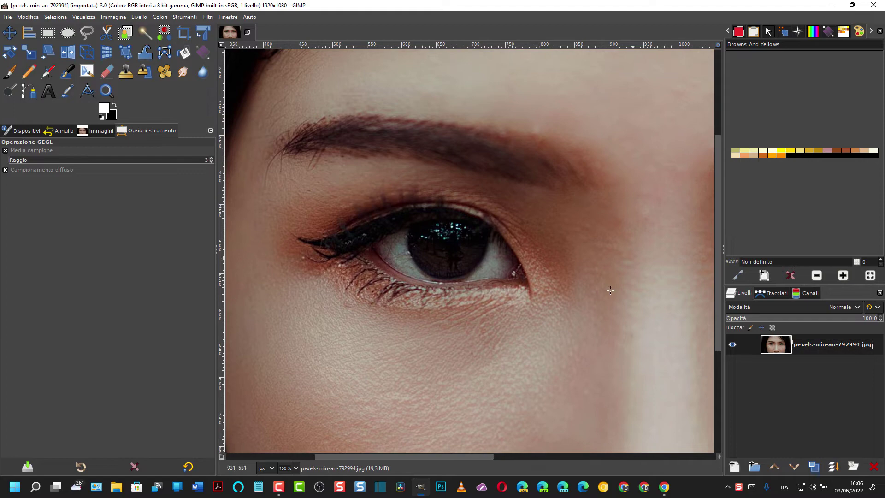
scroll(551, 343, "up", 1)
scroll(550, 343, "left", 2)
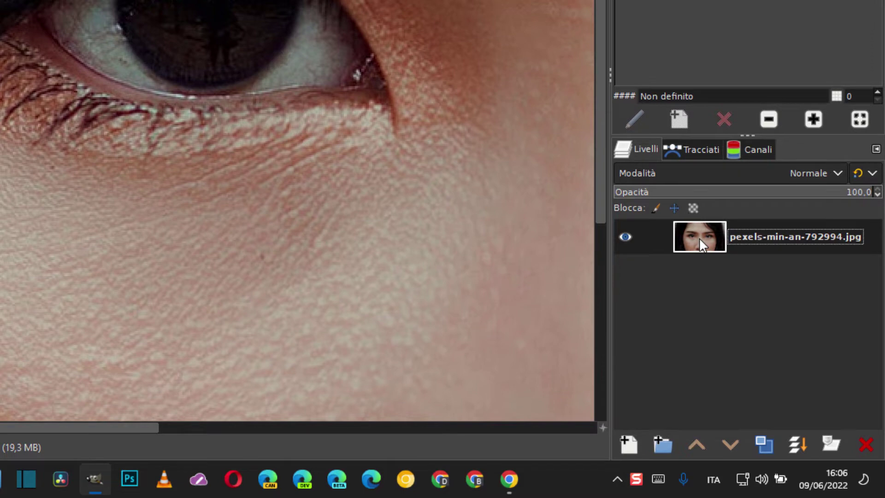
Step: Duplicate the photo layer and rename the bottom layer 'originale'
left_click(765, 443)
left_click(770, 268)
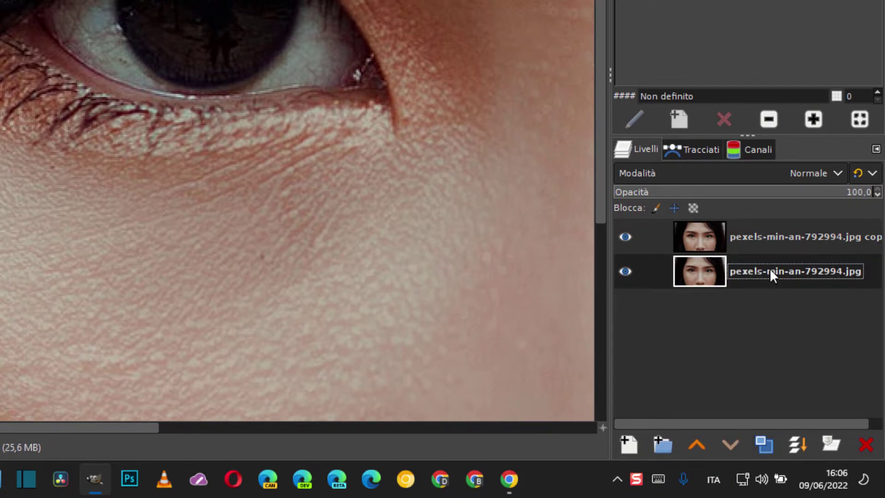
double_click(770, 268)
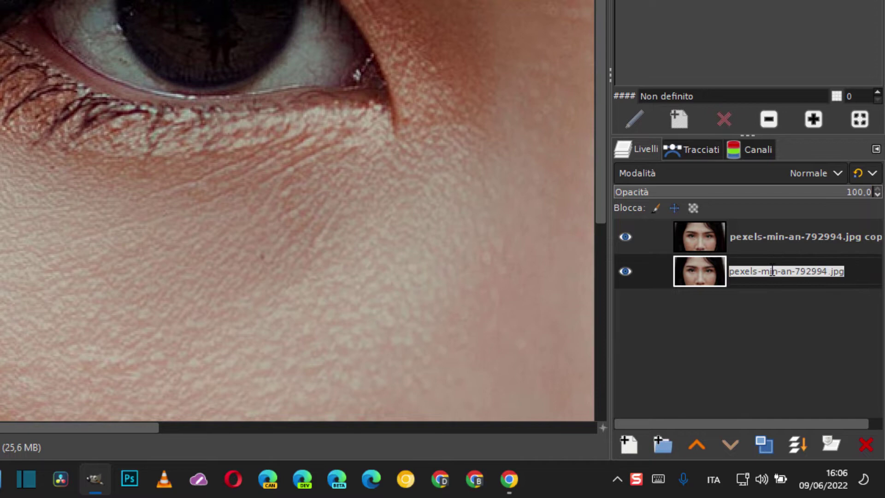
type("origin")
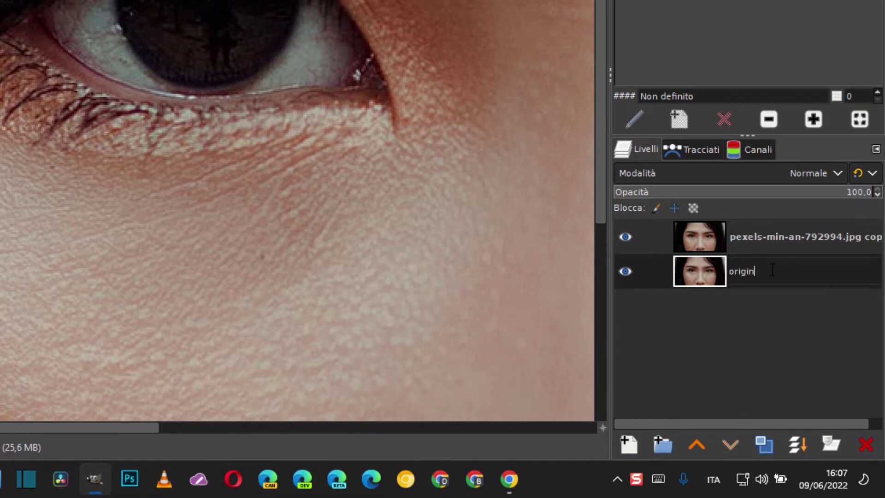
type("ale")
left_click(761, 231)
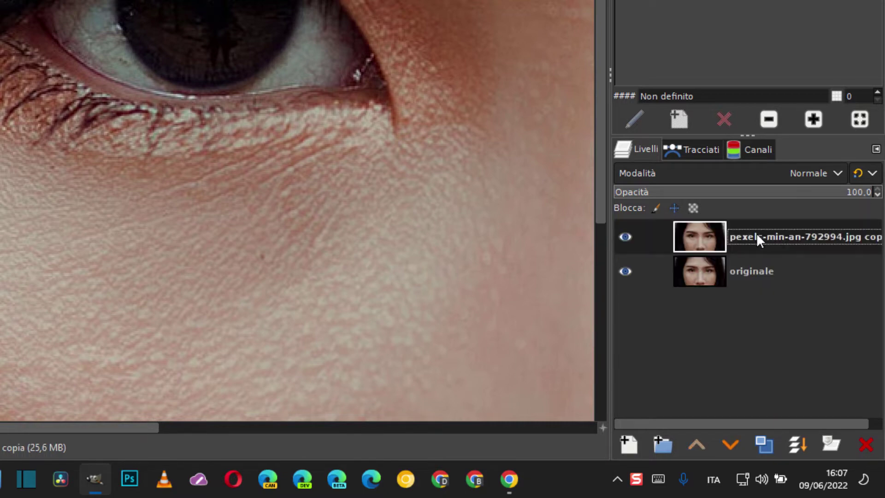
Step: Rename the top copy layer 'occhi colorati'
double_click(757, 234)
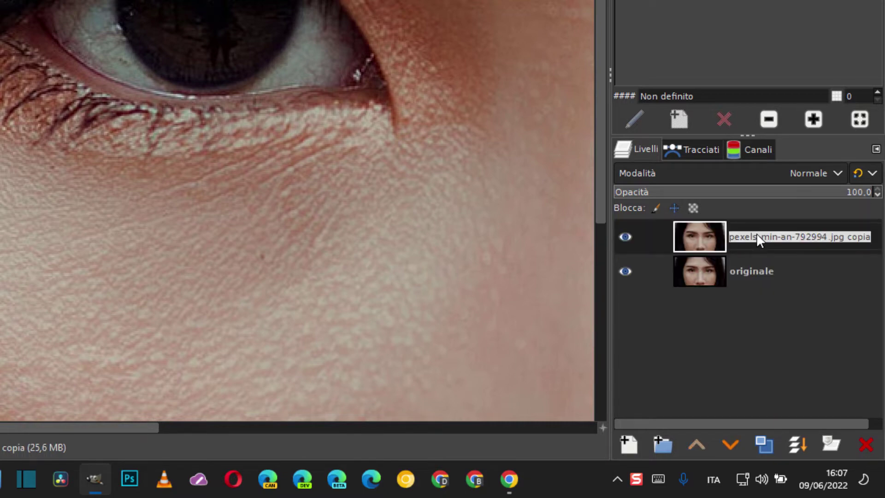
type("occhi col")
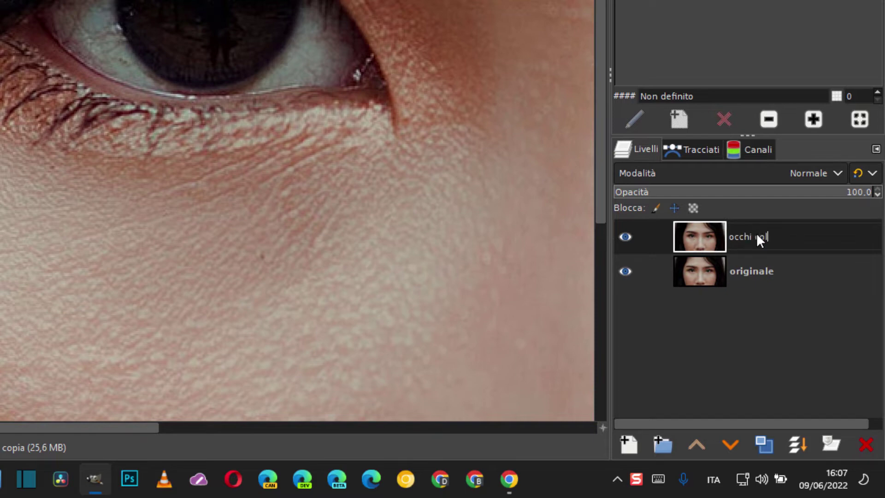
type("orati")
key("Return")
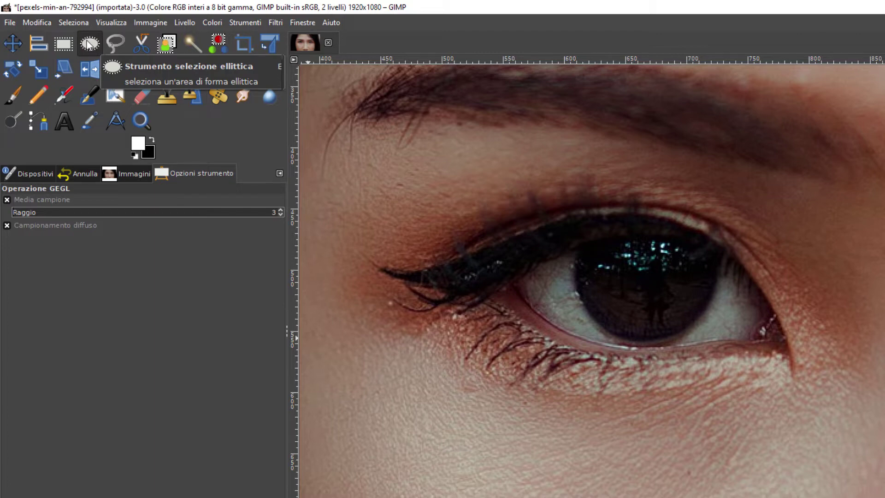
Step: Draw a fixed 1:1 ellipse selection over the iris, adjusted to a 114×114 px circle
left_click(88, 44)
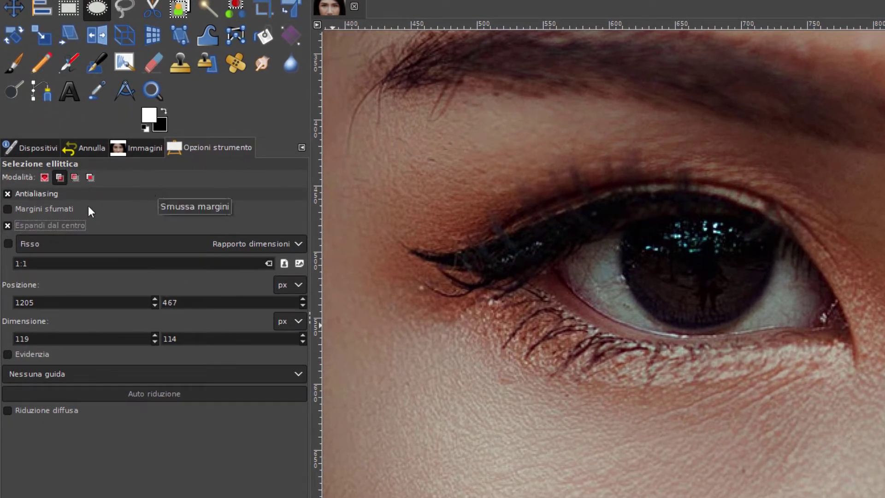
left_click(8, 244)
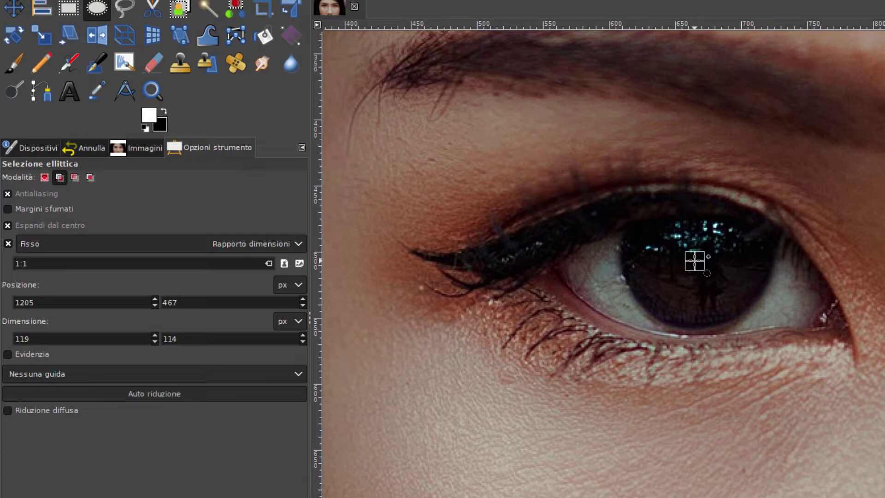
left_click_drag(695, 261, 747, 182)
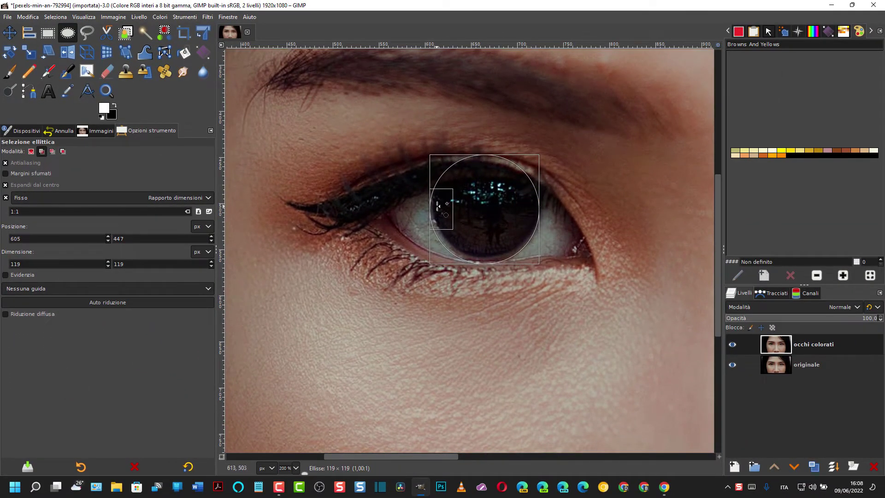
left_click_drag(432, 207, 435, 209)
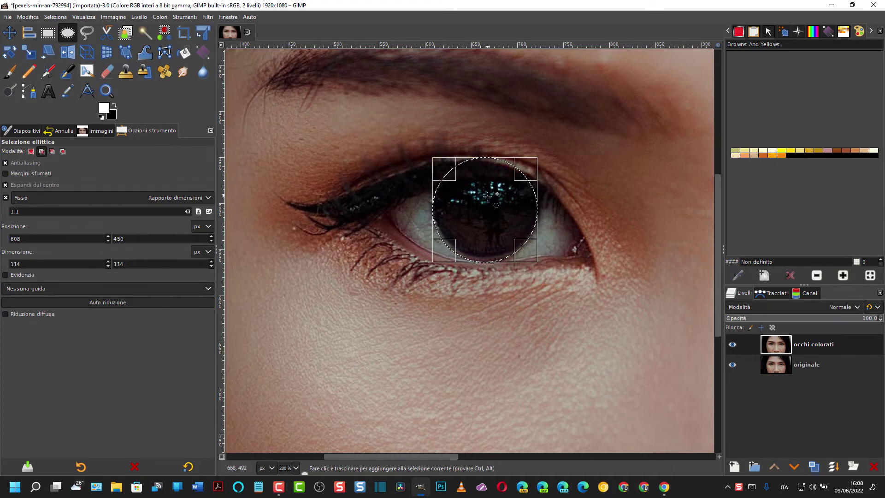
left_click_drag(487, 206, 488, 206)
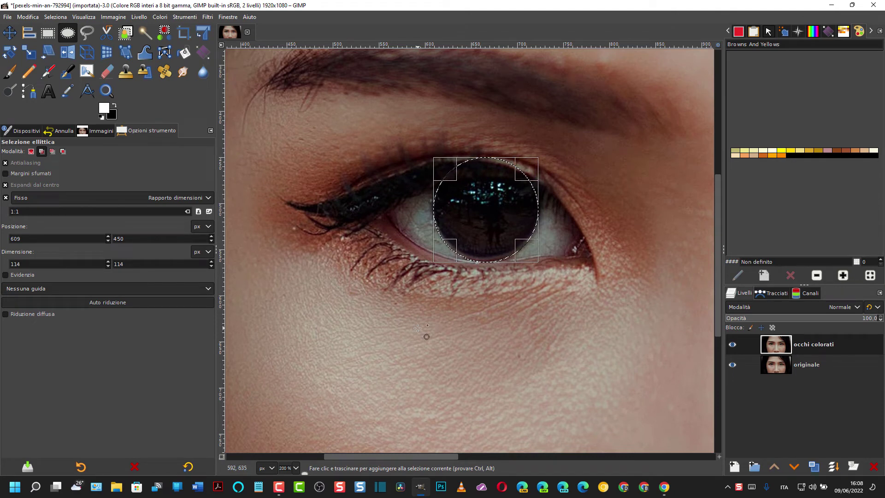
Step: With Free Select in Subtract mode, cut the eyelid-covered upper crescent out of the iris circle
left_click(86, 33)
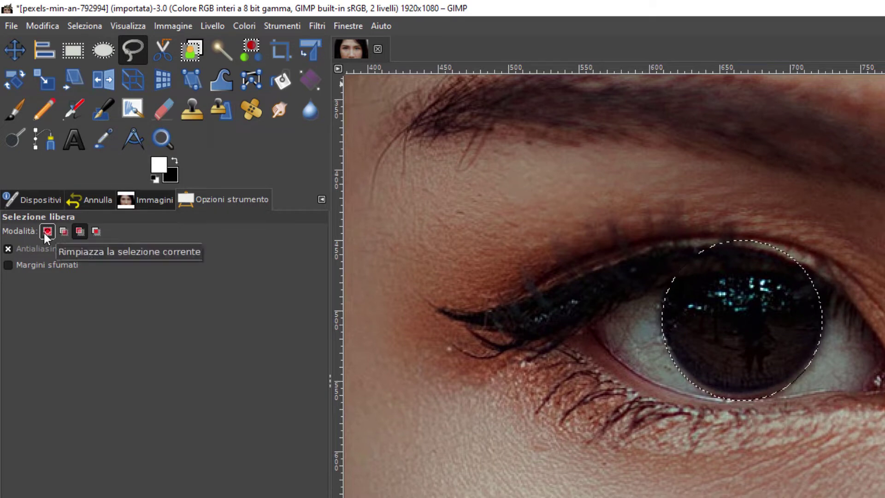
left_click(77, 231)
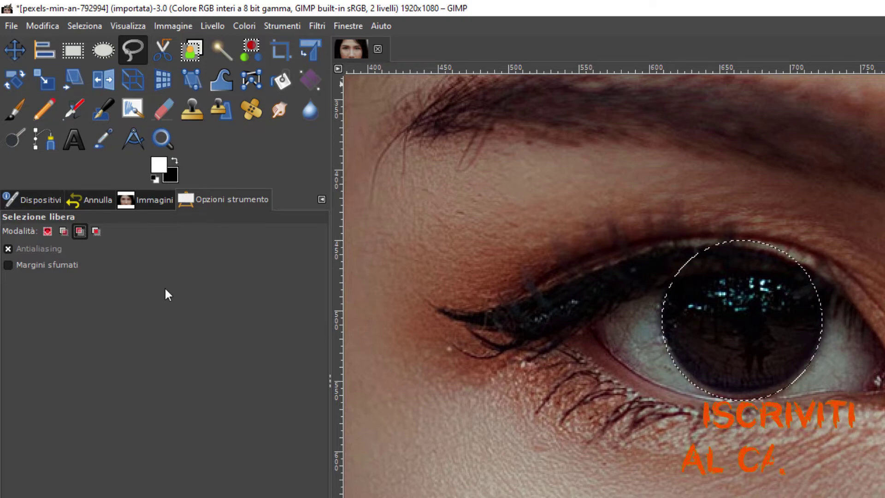
scroll(475, 414, "up", 3)
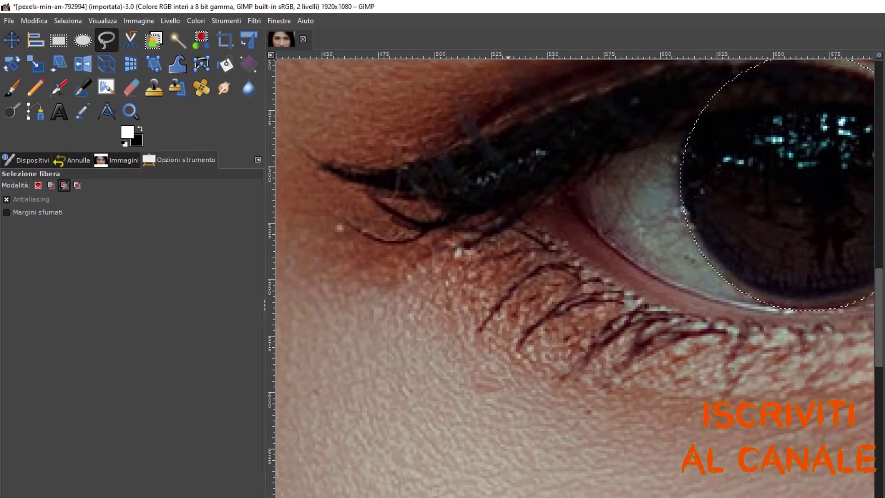
scroll(880, 292, "up", 3)
scroll(880, 293, "right", 5)
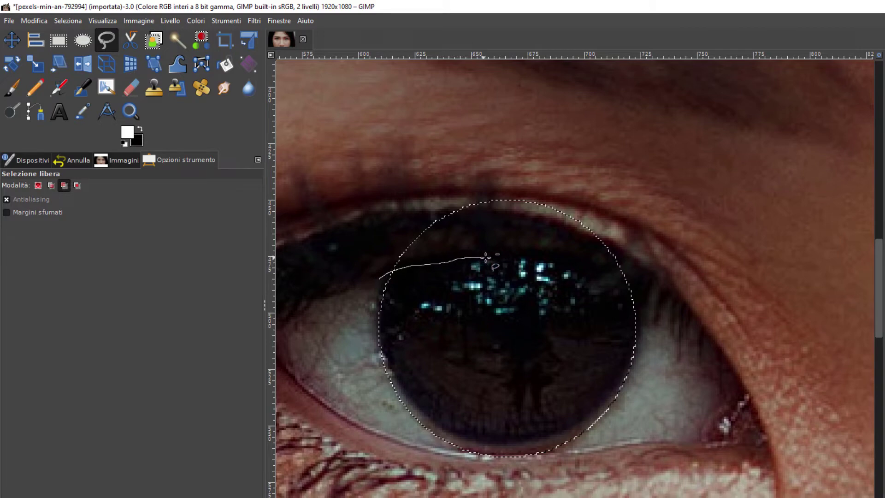
left_click_drag(571, 264, 602, 280)
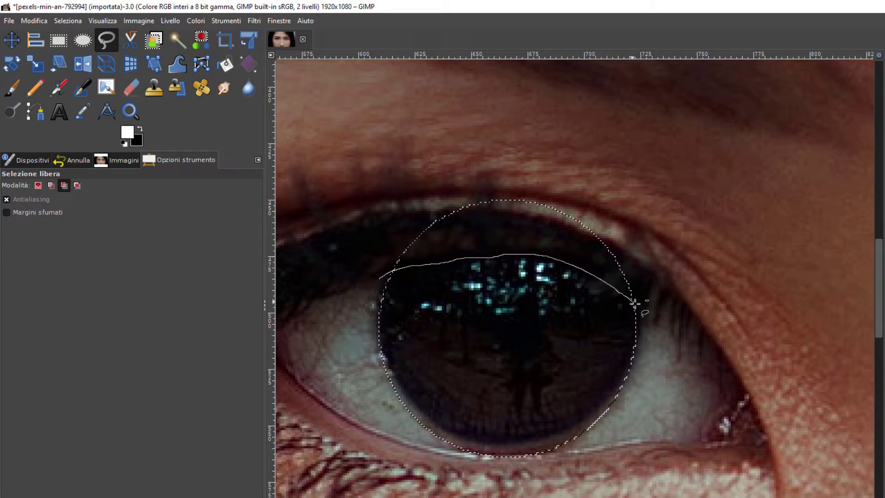
mouse_move(634, 303)
left_mouse_down()
mouse_move(626, 213)
mouse_move(581, 183)
mouse_move(524, 166)
mouse_move(468, 167)
mouse_move(415, 193)
mouse_move(381, 234)
mouse_move(376, 276)
left_mouse_up()
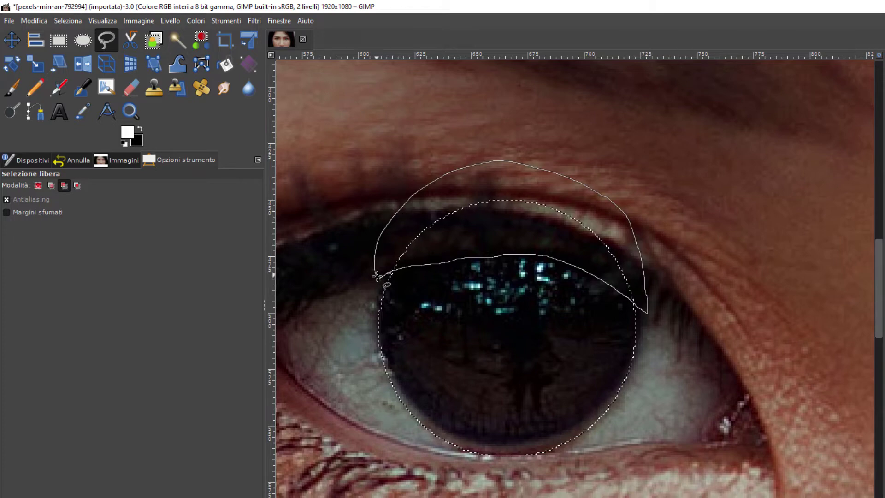
key("Return")
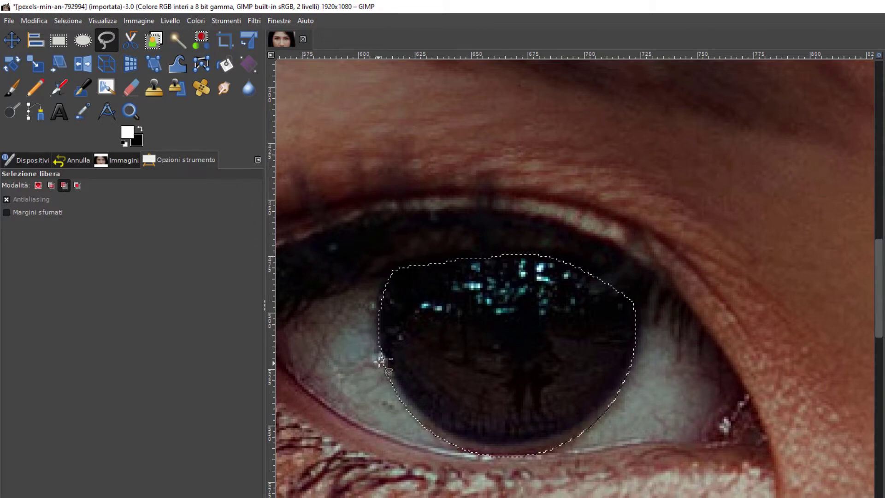
Step: Subtract the lower region so the selection follows the first iris's lower edge
left_click(383, 355)
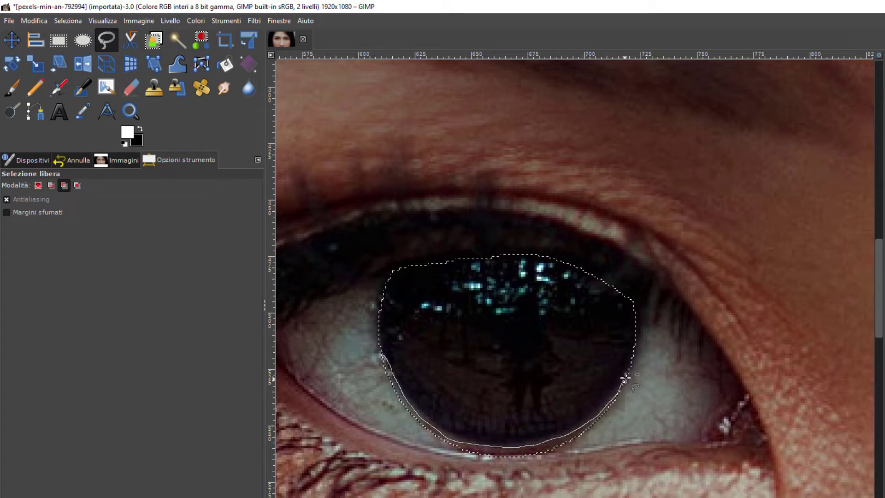
left_click_drag(637, 370, 622, 416)
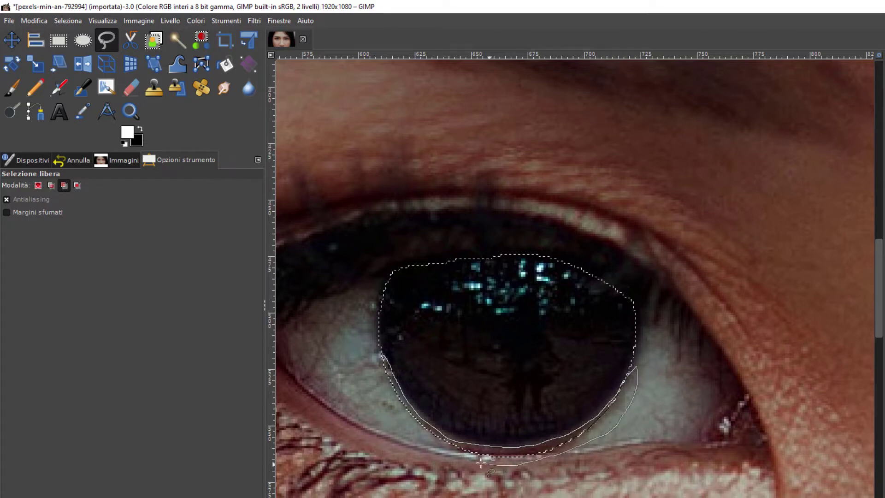
left_click_drag(382, 357, 381, 355)
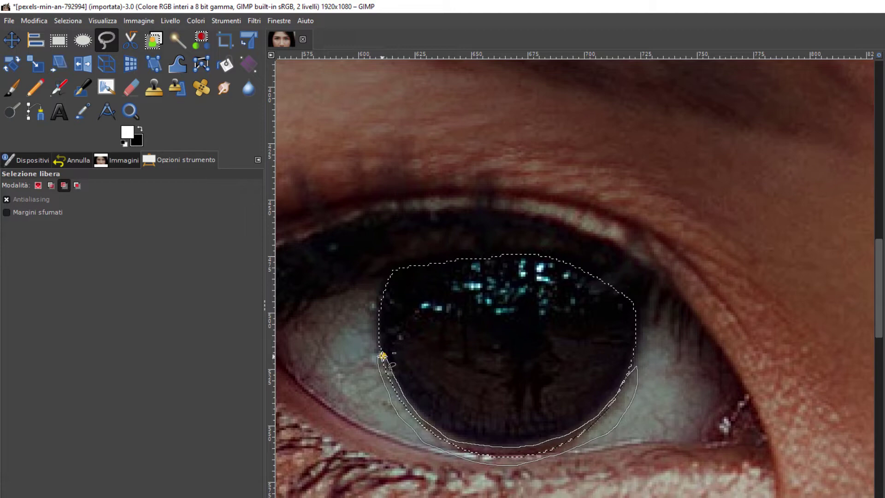
key("Return")
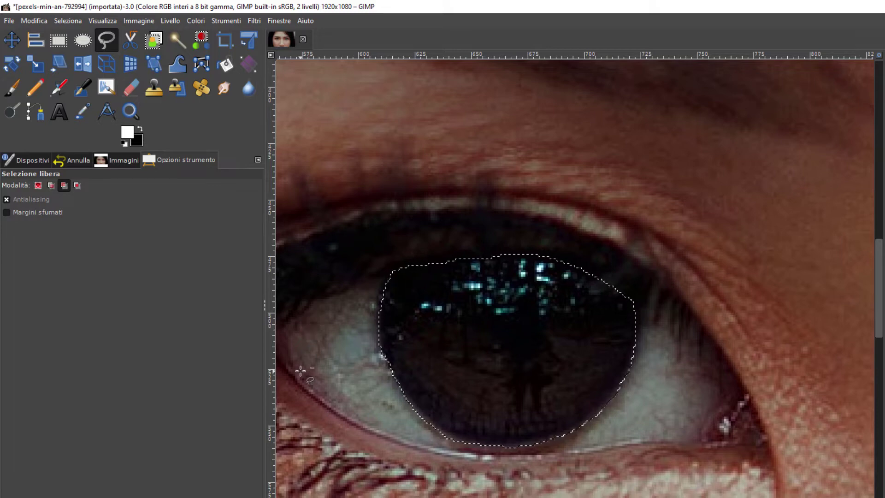
Step: Add a fixed 1:1 circle over the second eye's iris, sized to 117×117 px
scroll(300, 371, "right", 3)
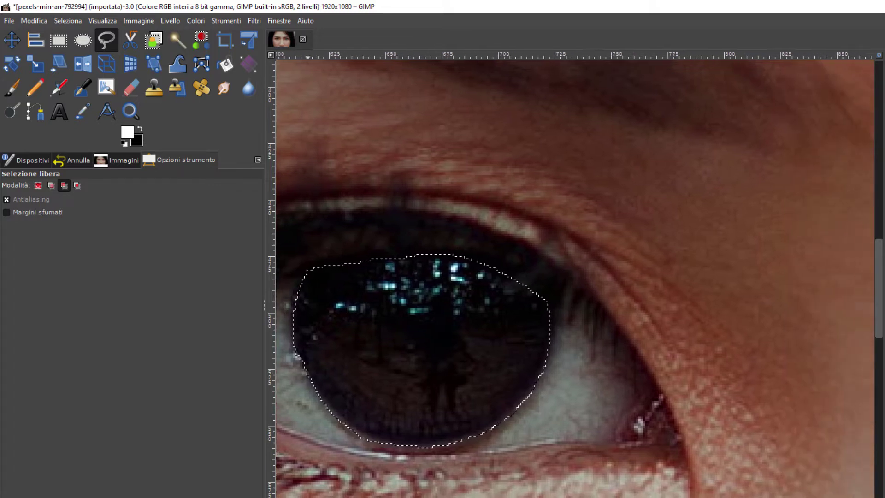
scroll(301, 371, "right", 10)
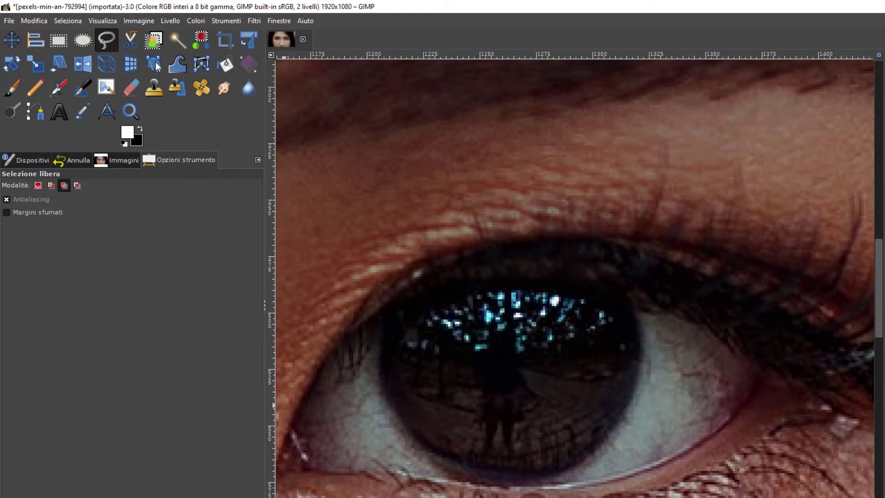
left_click(87, 41)
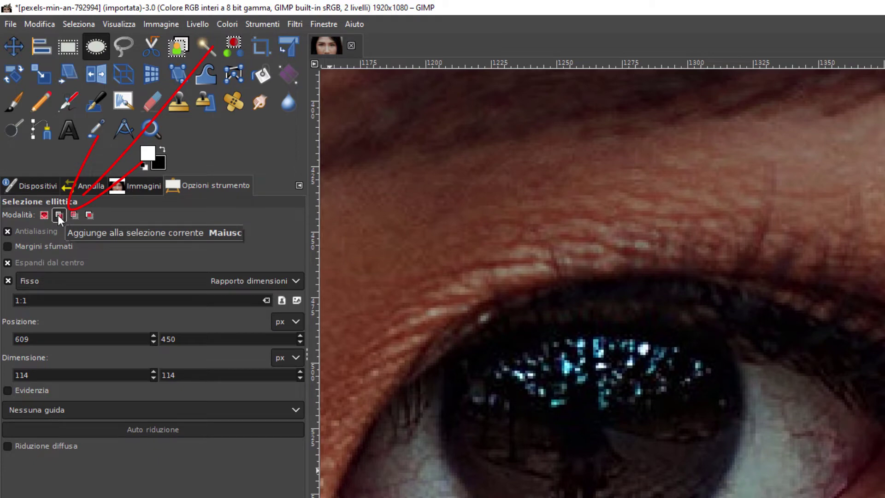
left_click(58, 215)
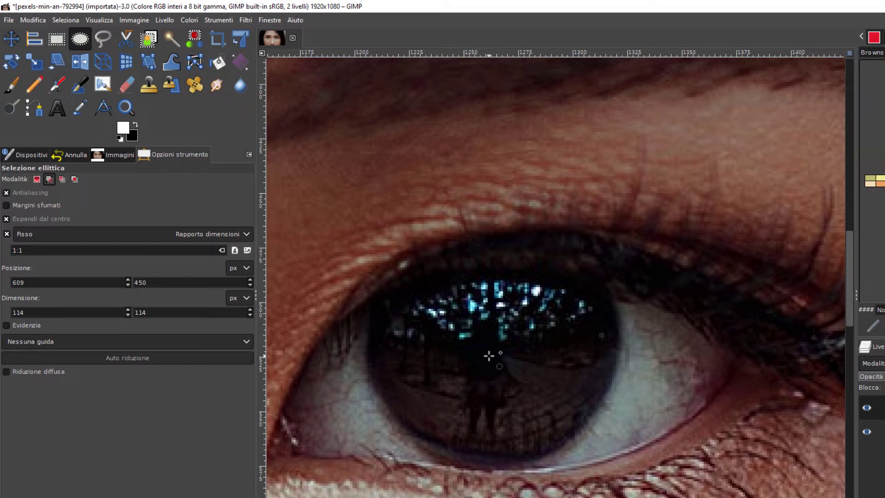
left_click_drag(488, 355, 618, 268)
left_click_drag(478, 354, 486, 346)
left_click_drag(616, 355, 608, 355)
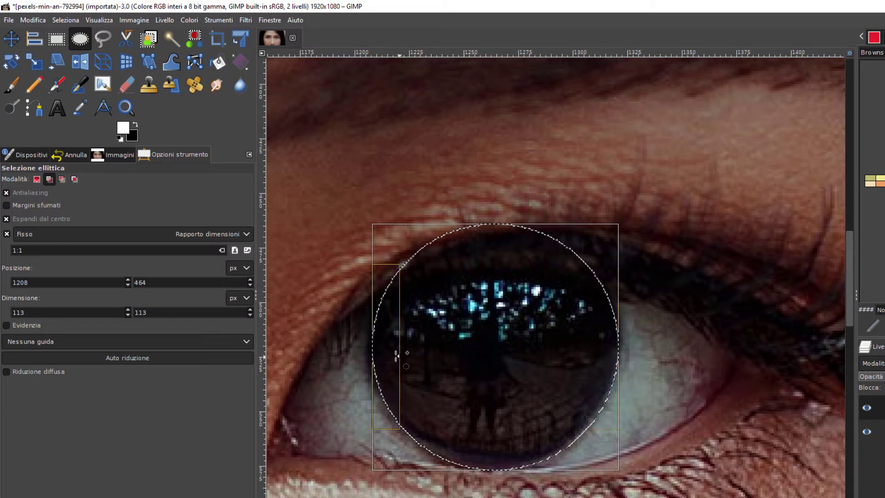
left_click_drag(387, 352, 384, 354)
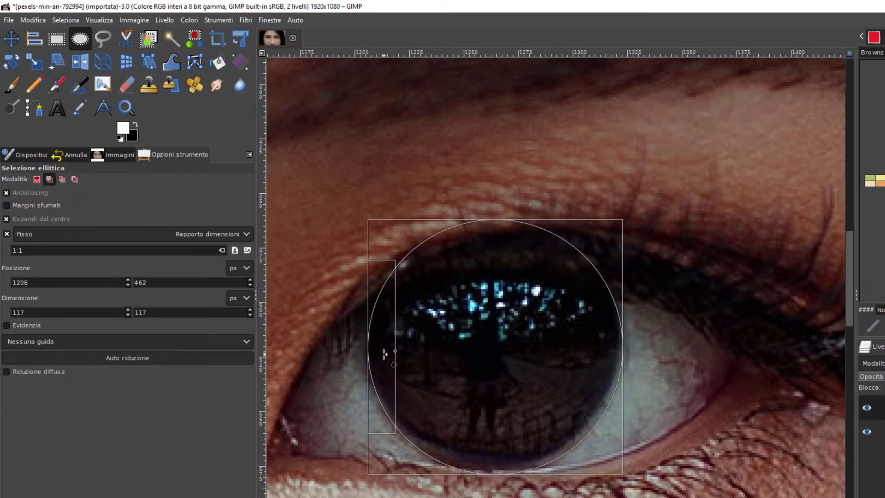
Step: Using Free Select in Subtract mode, cut the eyelid area out of the second iris circle
left_click(101, 38)
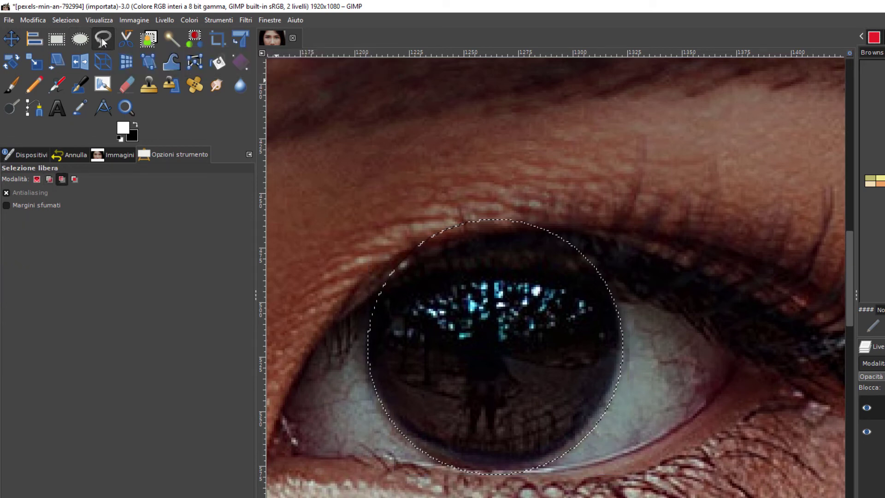
left_click(61, 179)
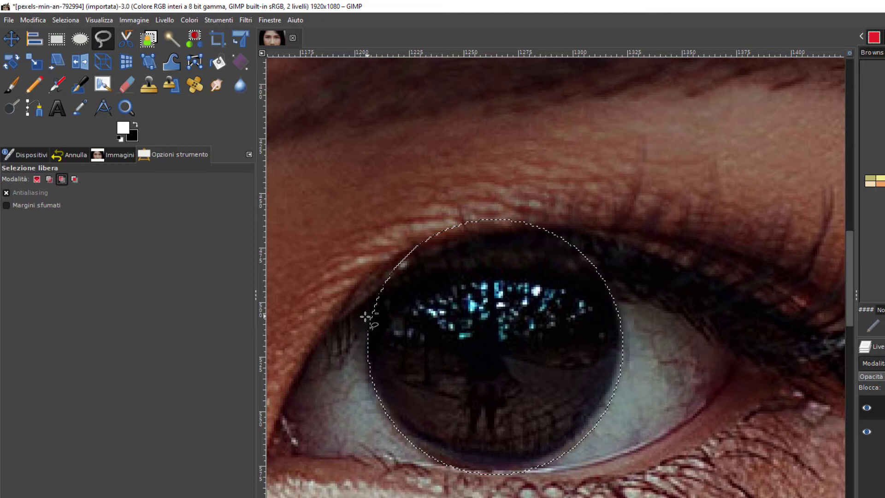
mouse_move(410, 291)
left_mouse_down()
mouse_move(447, 278)
mouse_move(516, 277)
mouse_move(574, 289)
left_mouse_up()
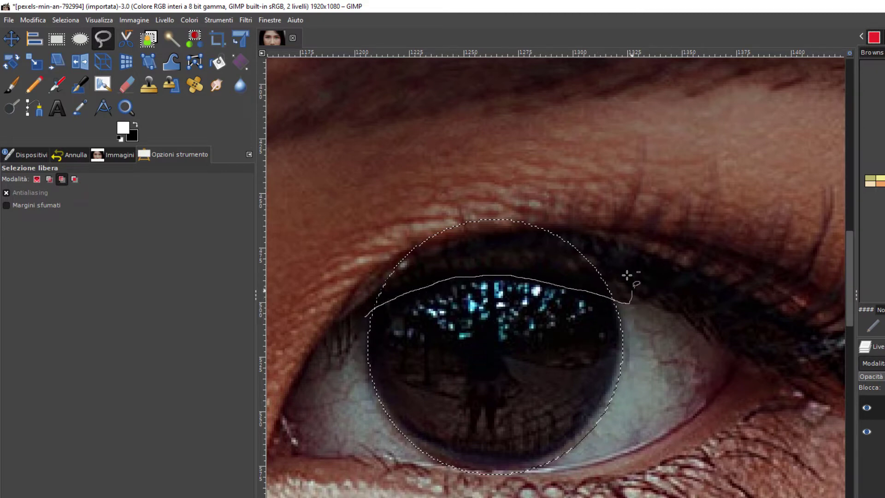
mouse_move(627, 275)
left_mouse_down()
mouse_move(562, 196)
mouse_move(439, 194)
mouse_move(371, 247)
mouse_move(355, 299)
mouse_move(363, 317)
left_mouse_up()
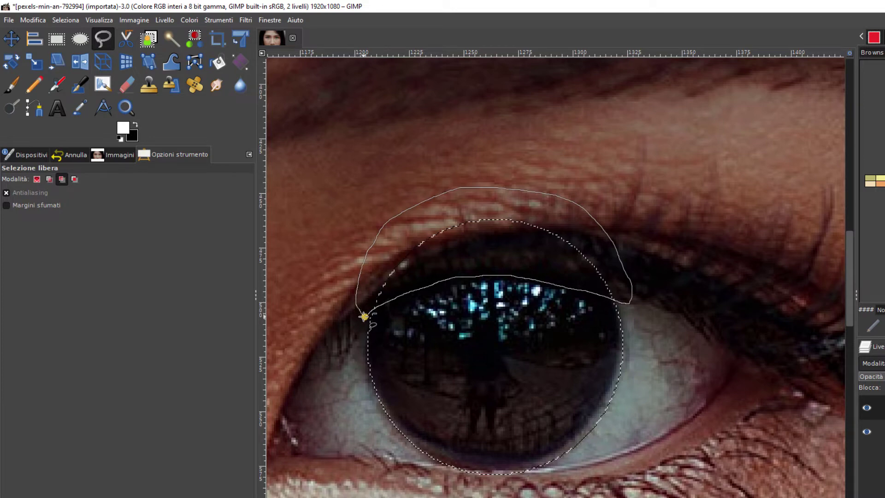
key("Return")
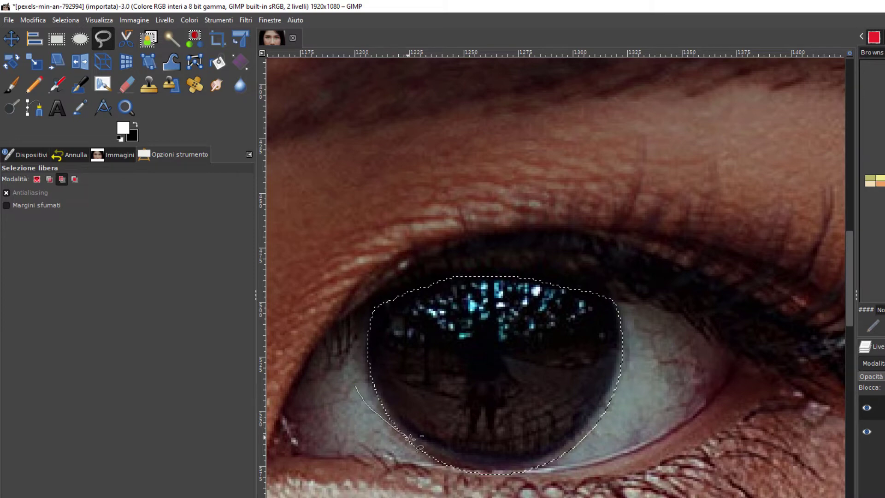
Step: Cut the lower eye-white out of the selection, then fit the whole image in the window
mouse_move(483, 465)
left_mouse_down()
mouse_move(530, 465)
mouse_move(576, 435)
mouse_move(605, 397)
mouse_move(627, 324)
mouse_move(625, 392)
mouse_move(545, 480)
mouse_move(354, 387)
left_mouse_up()
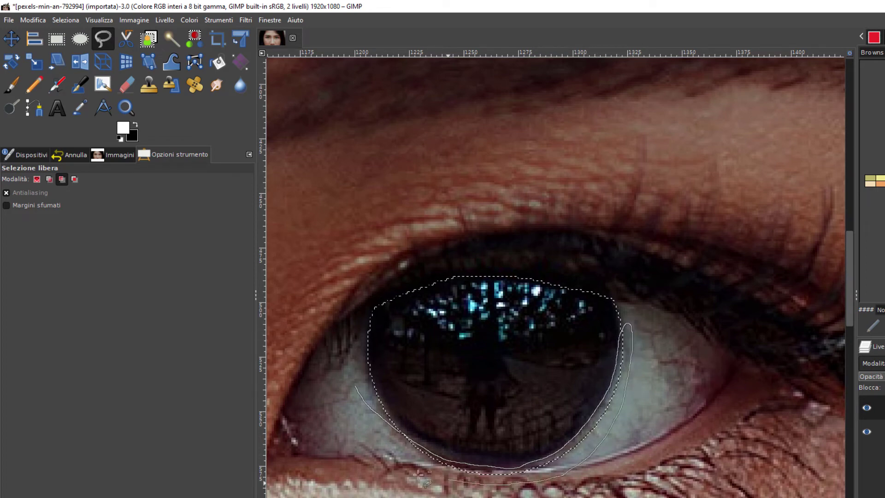
key("Return")
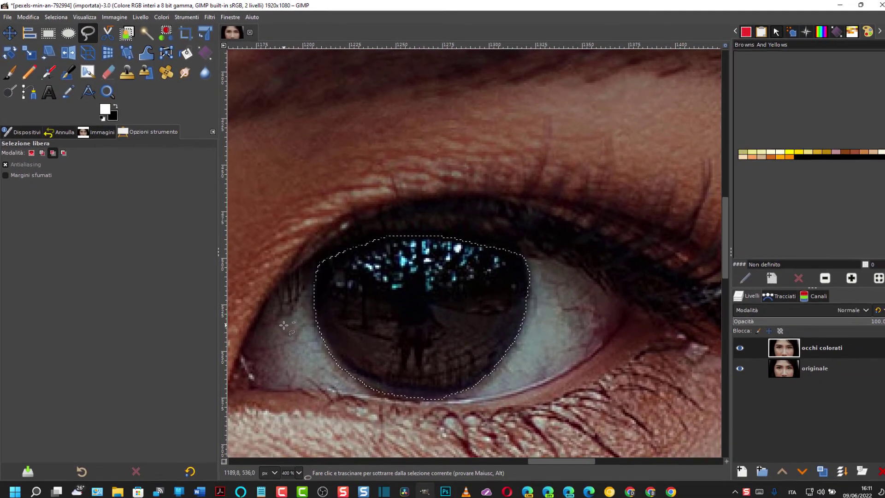
key("ctrl+shift+j")
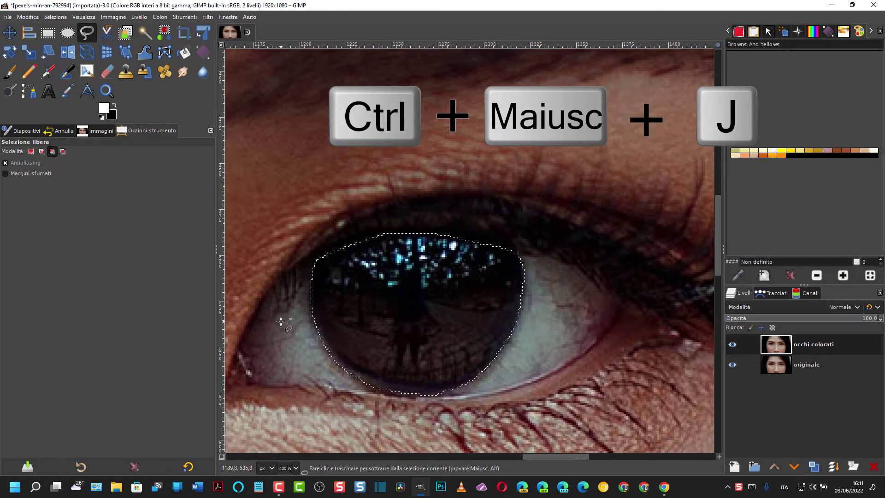
key("ctrl+shift")
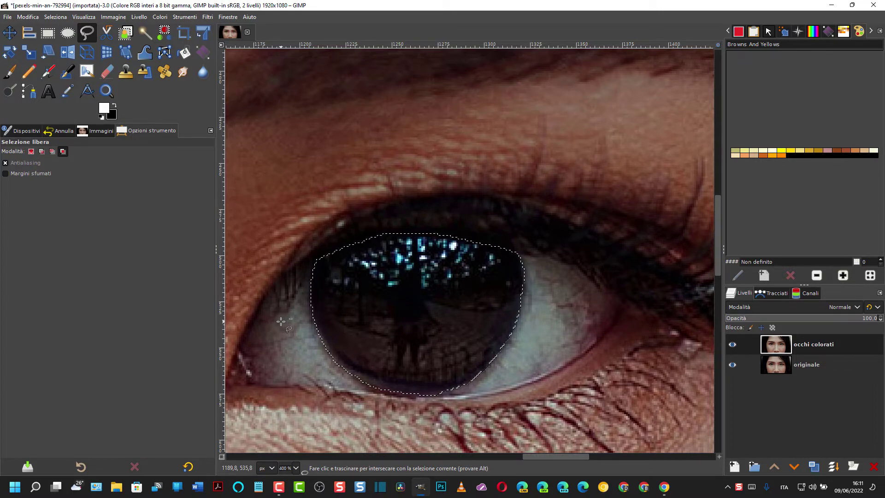
key("ctrl+shift+j")
key("ctrl")
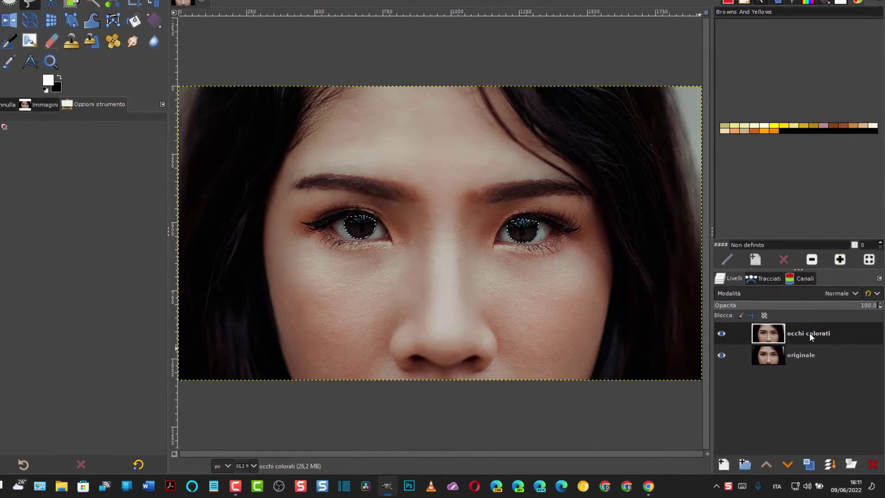
Step: Add a non-inverted layer mask initialized from Selezione to the occhi colorati layer
right_click(826, 347)
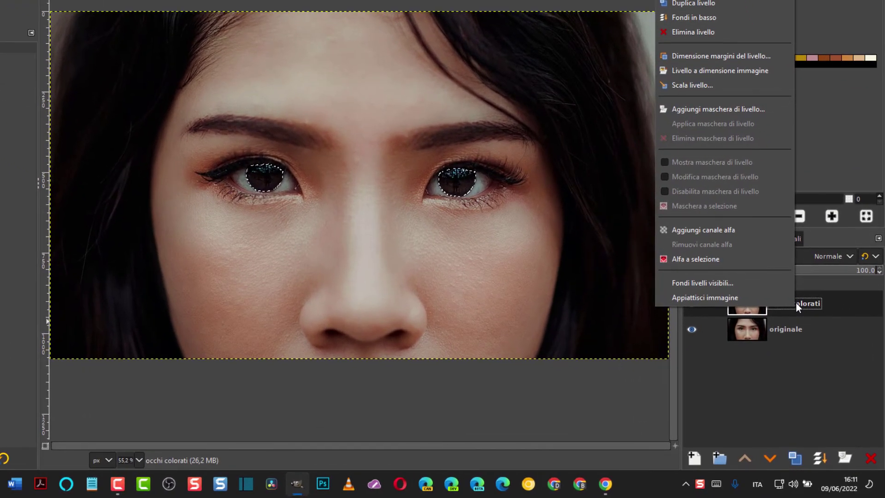
left_click(732, 109)
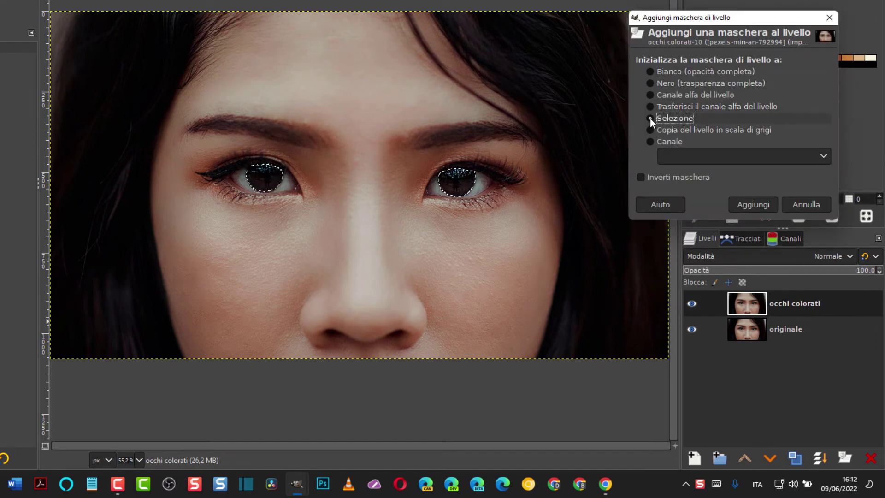
left_click(641, 177)
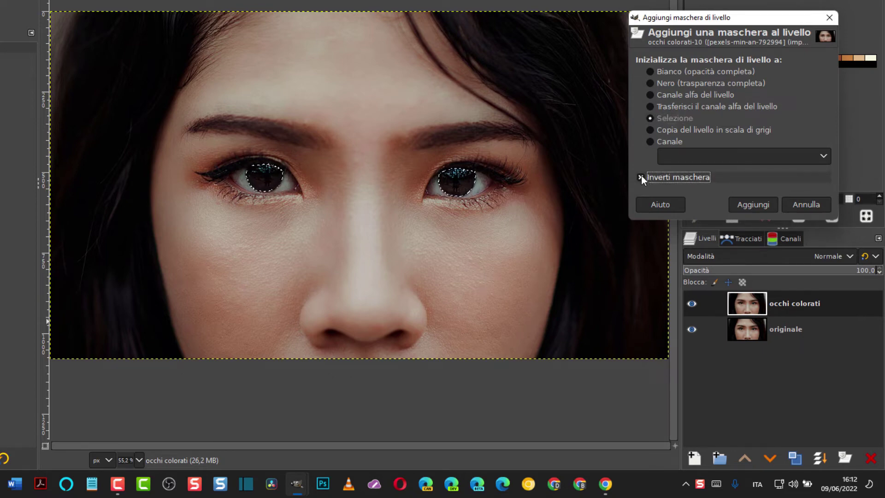
left_click(641, 177)
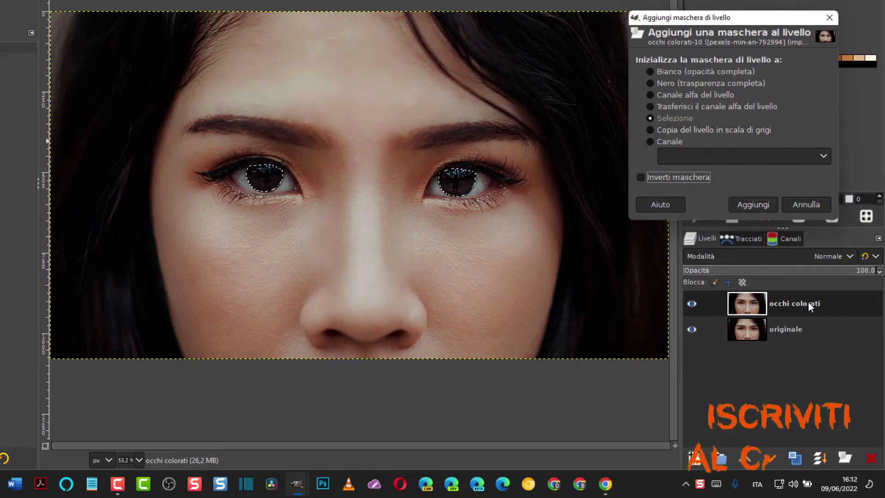
left_click(754, 204)
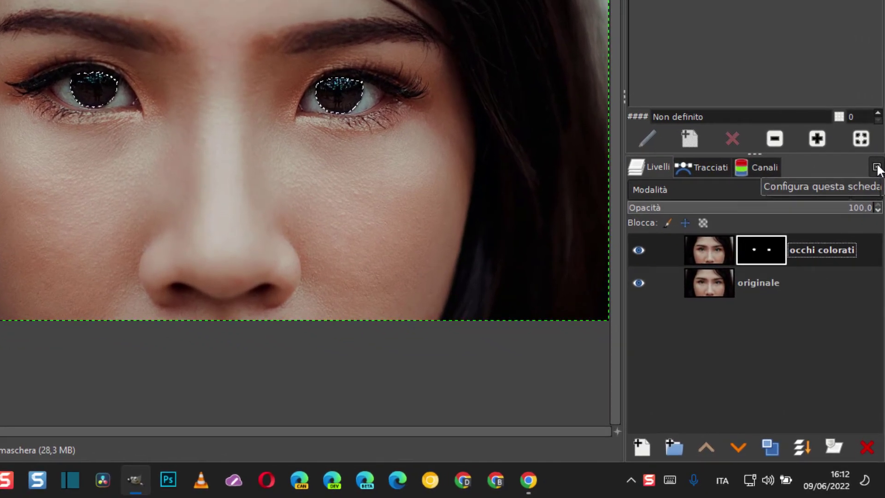
Step: Set the Layers panel preview size to Molto grande
left_click(877, 167)
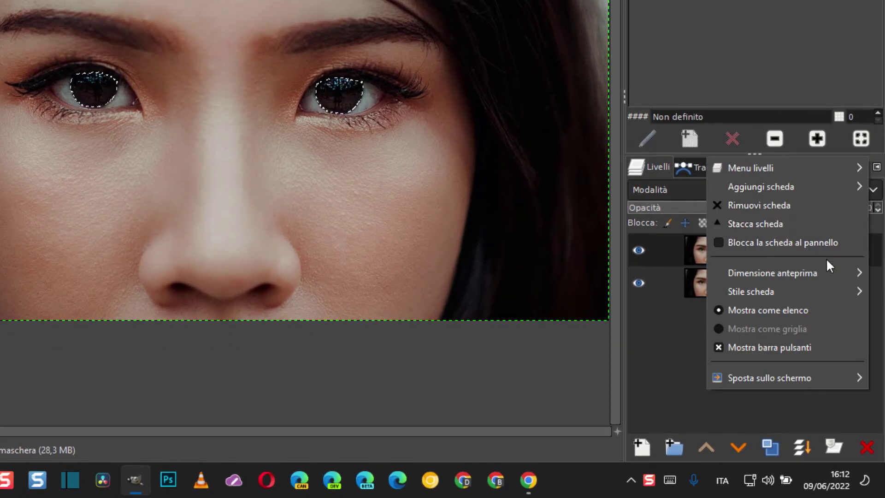
mouse_move(822, 272)
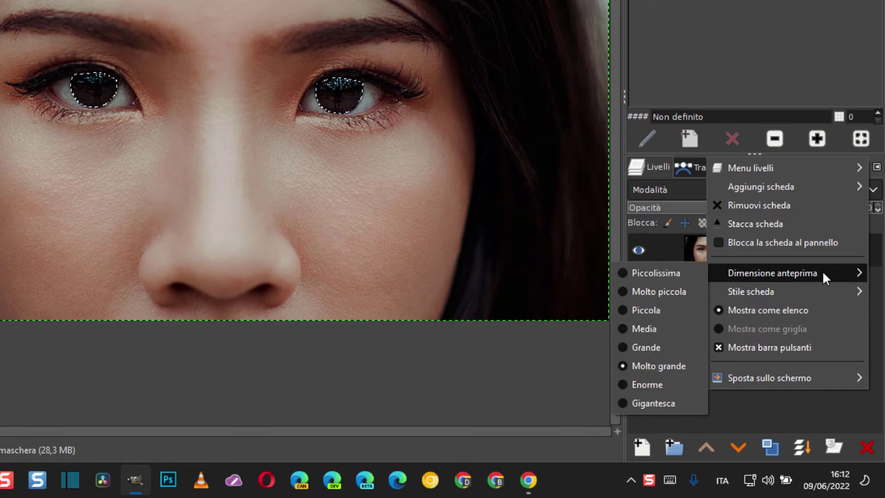
left_click(623, 366)
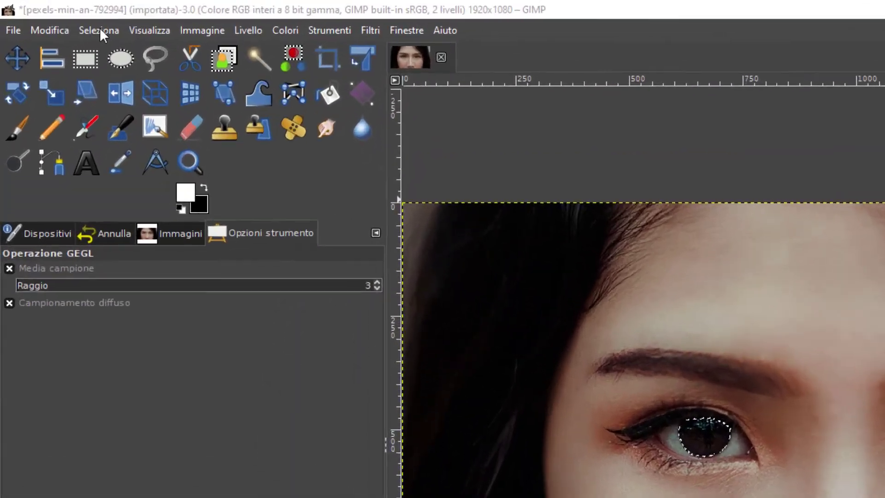
Step: Remove the iris selection with Seleziona > Niente
left_click(55, 17)
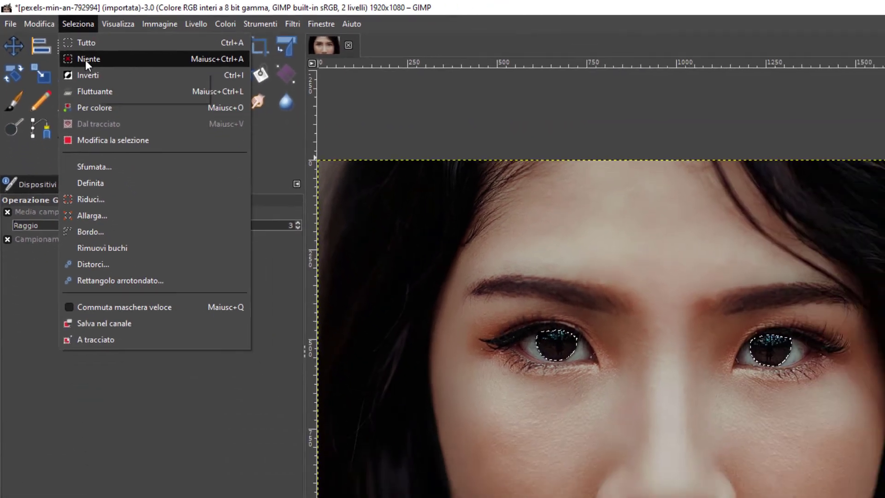
left_click(135, 90)
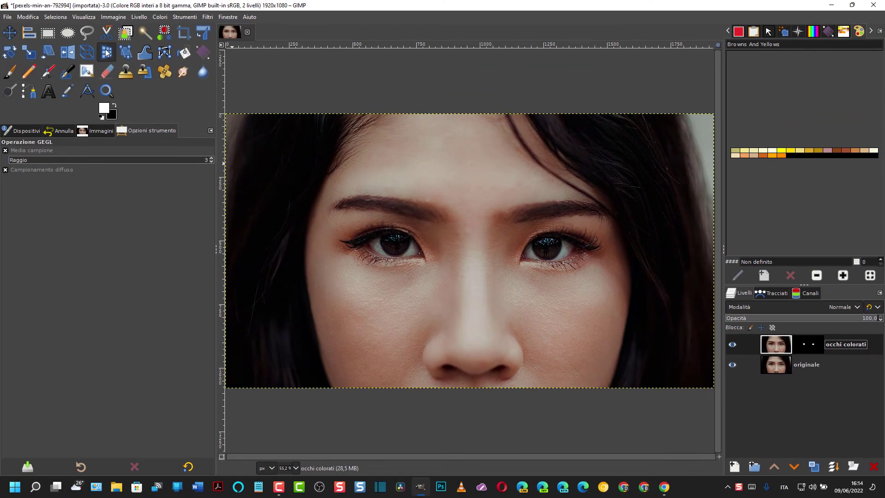
Step: Open Hue-Saturation and shift the master hue to -180 to recolour the masked eyes
left_click(160, 17)
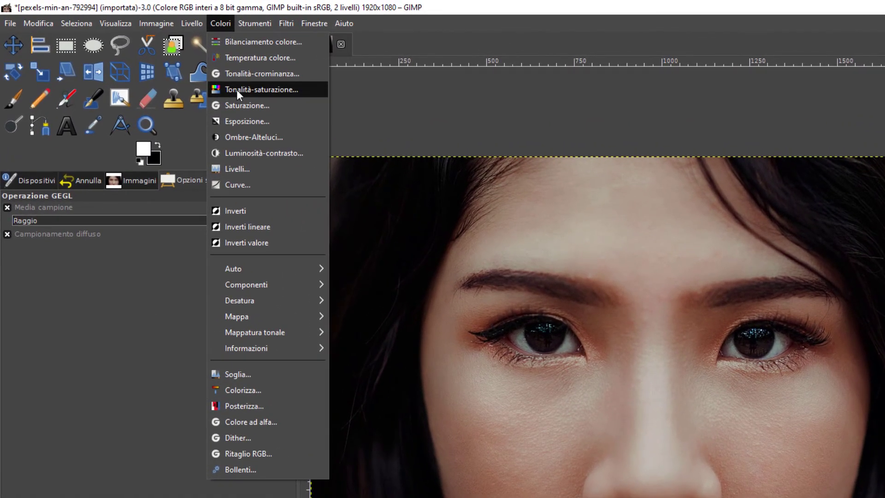
left_click(172, 65)
left_click_drag(189, 161, 198, 198)
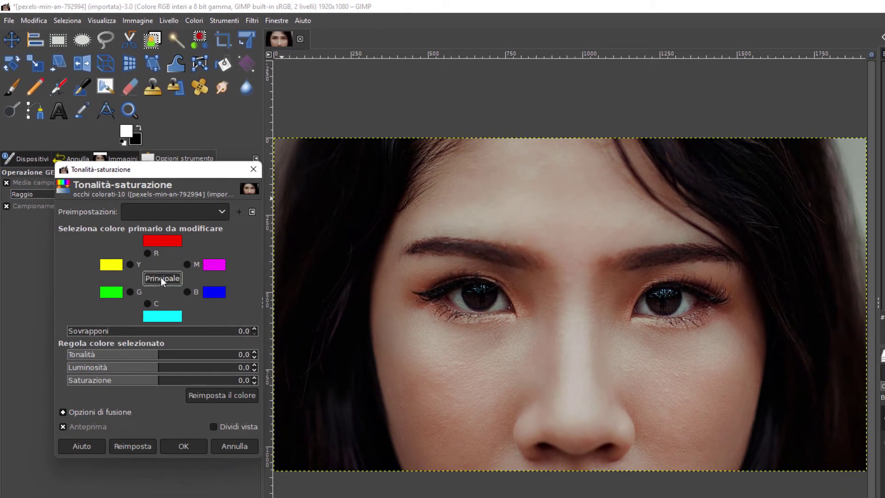
left_click(158, 359)
left_click_drag(159, 358, 174, 381)
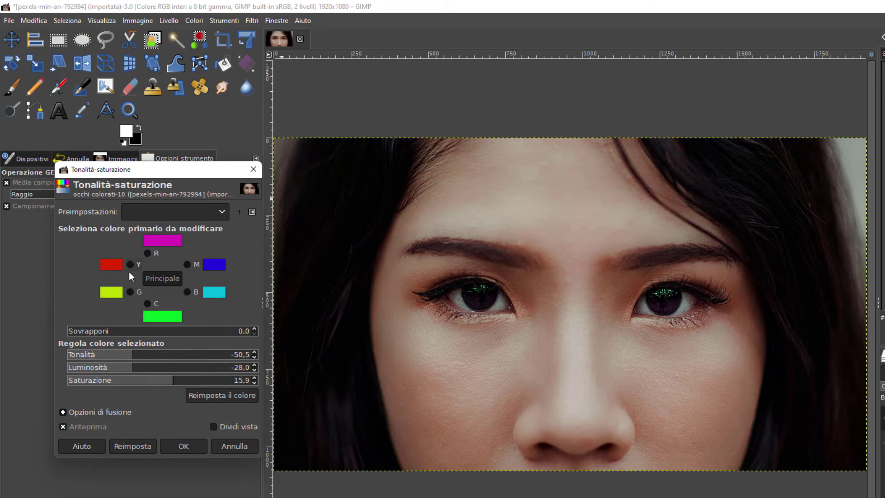
Step: Adjust the cyan, magenta and blue ranges until the irises turn teal (hue 146.0, lightness -18.9, saturation 9.8)
left_click(147, 304)
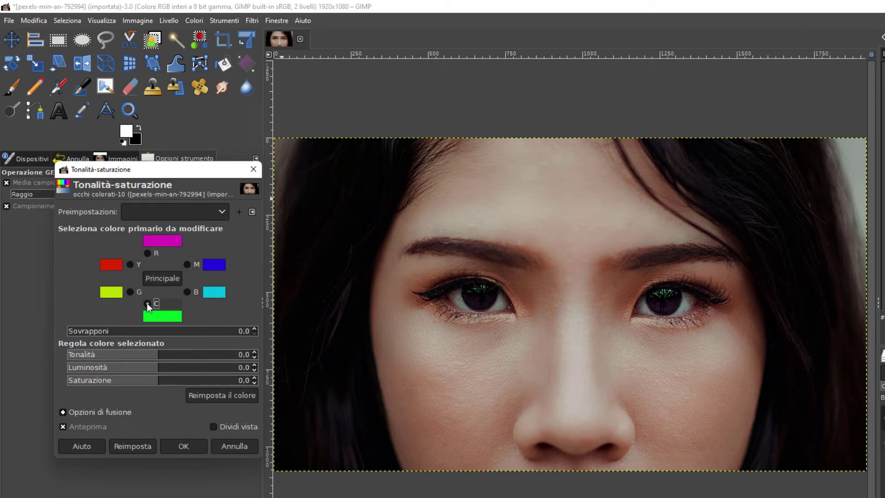
left_click_drag(159, 368, 221, 380)
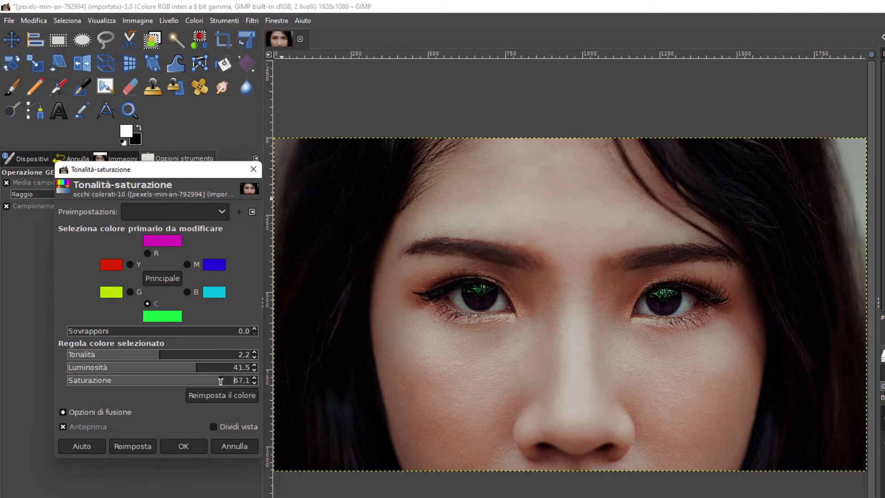
left_click(187, 265)
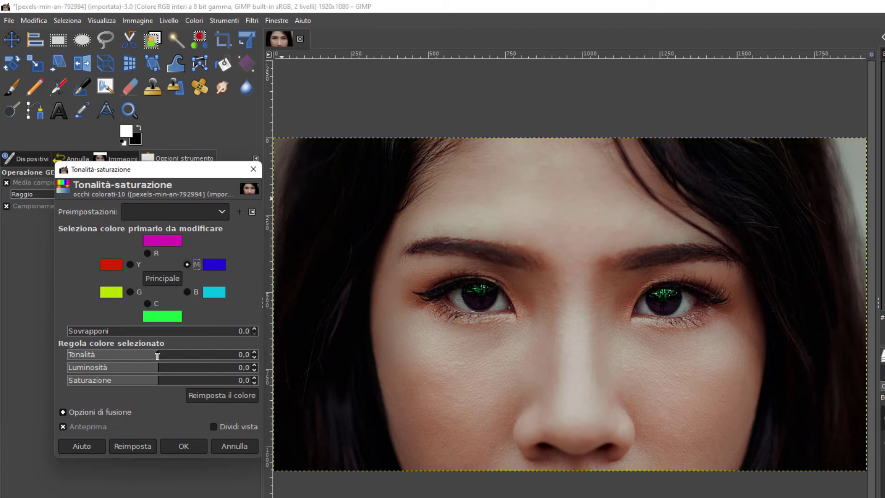
left_click_drag(156, 354, 167, 382)
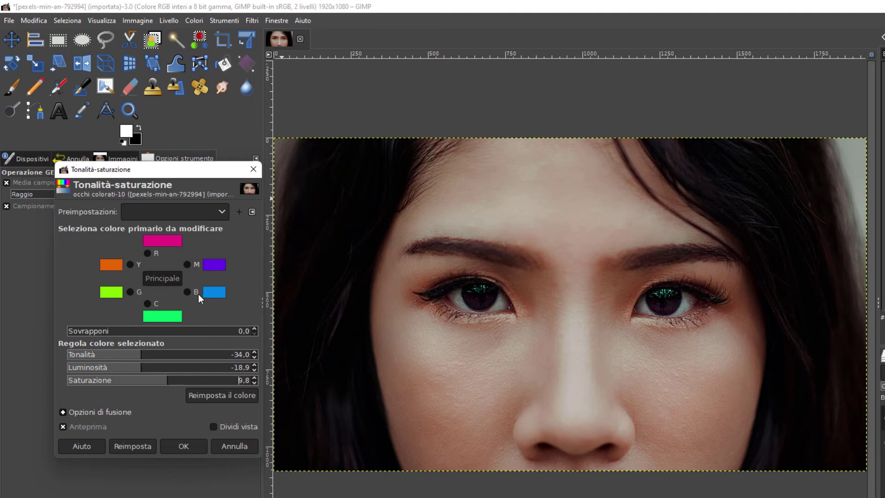
left_click(187, 292)
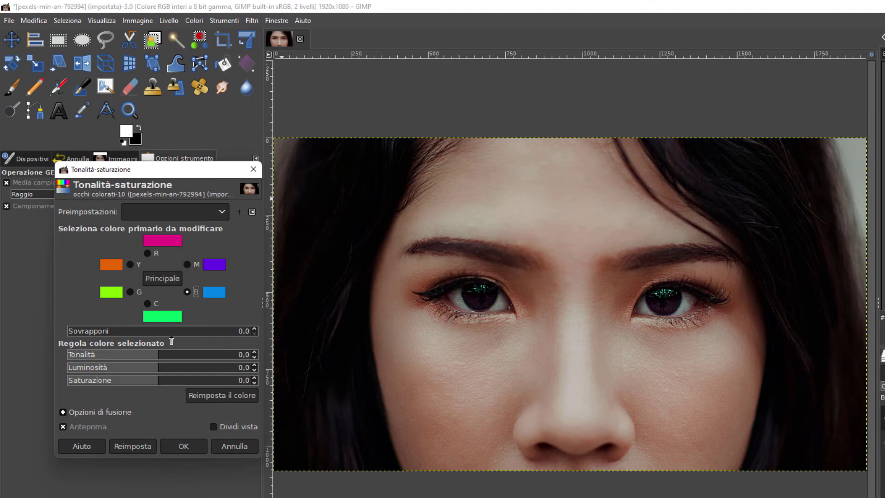
left_click_drag(157, 355, 218, 387)
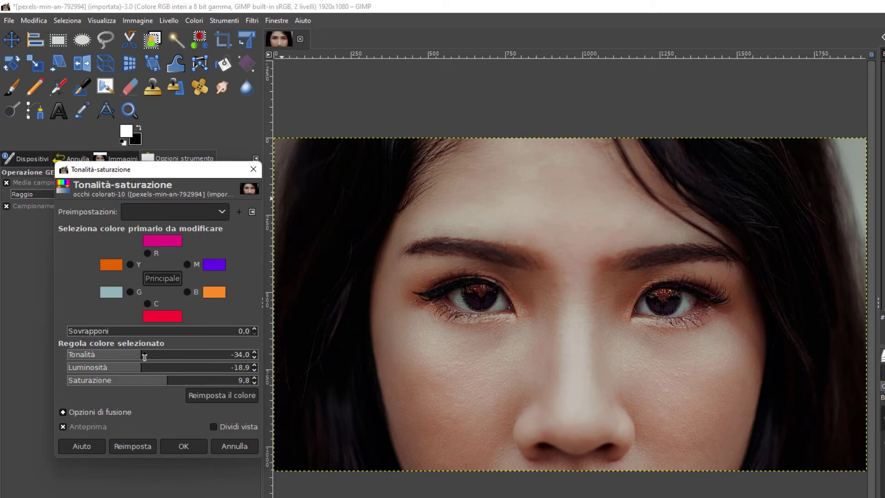
left_click_drag(145, 356, 234, 366)
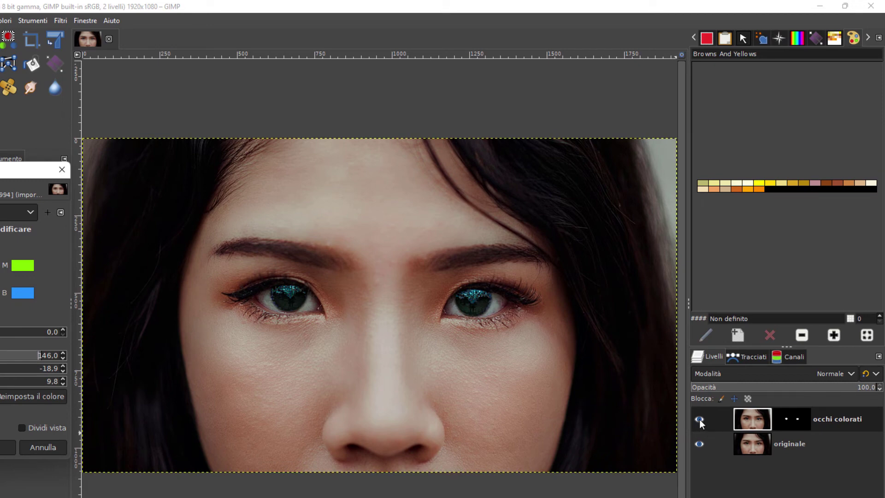
left_click(699, 420)
left_click(699, 420)
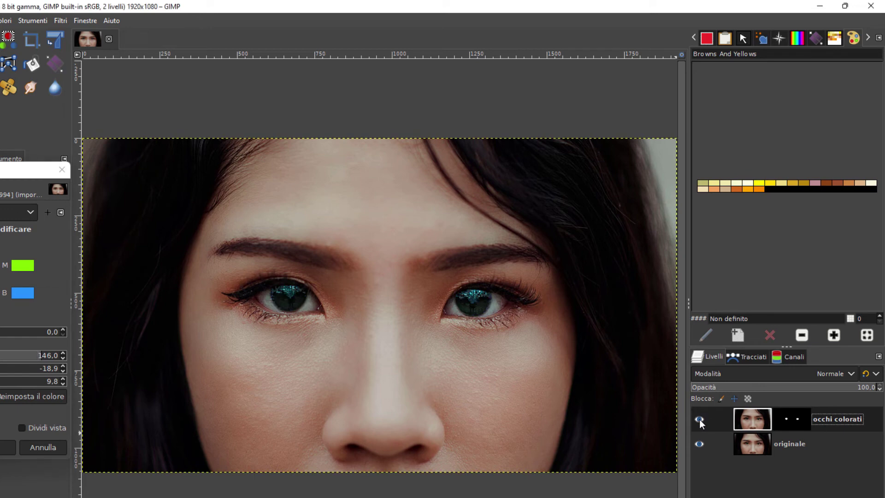
left_click(699, 420)
left_click(700, 420)
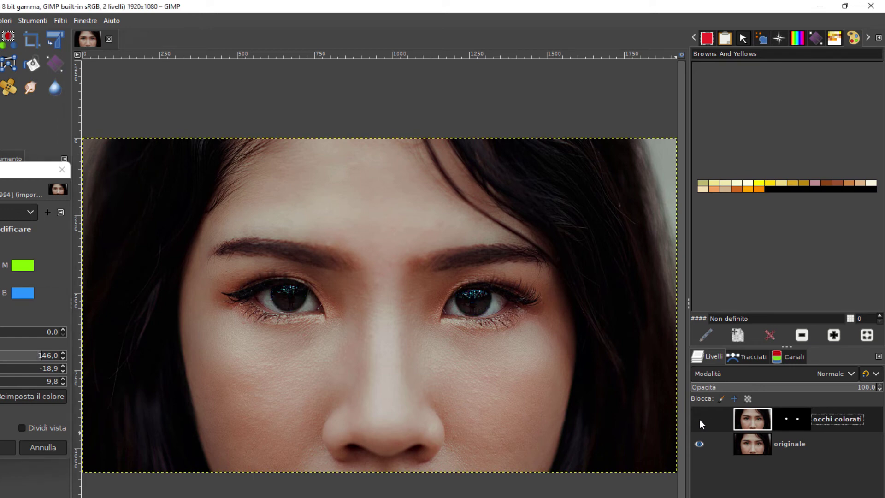
left_click(699, 420)
left_click(699, 420)
left_click(699, 421)
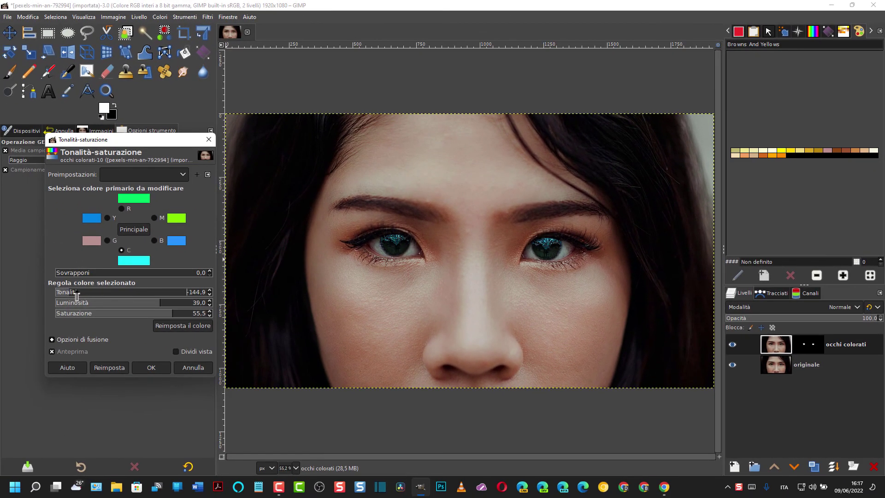
Step: Tune the cyan range's hue, lightness and saturation until the irises turn vivid green
left_click_drag(0, 356, 14, 385)
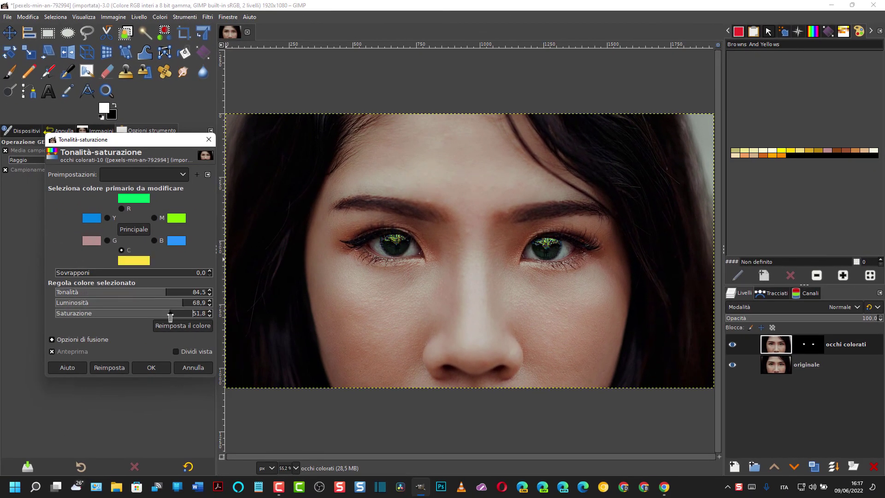
left_click_drag(170, 317, 196, 317)
left_click(107, 217)
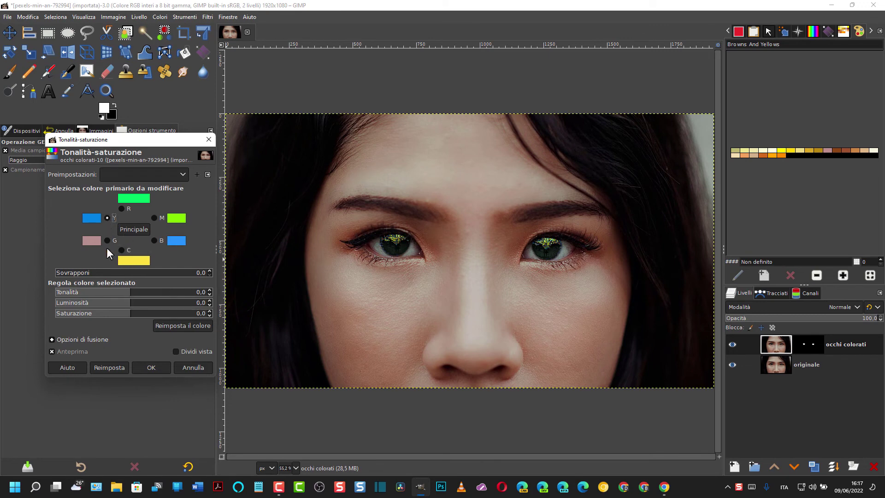
left_click(121, 250)
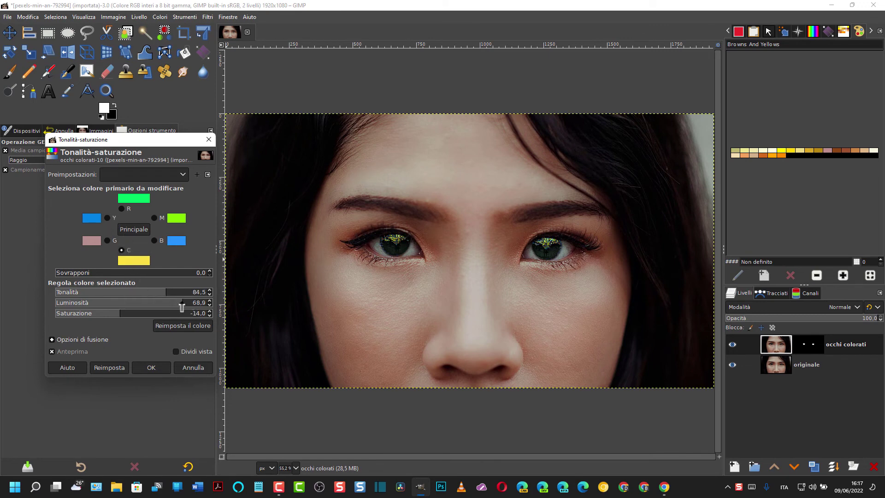
left_click_drag(182, 305, 210, 298)
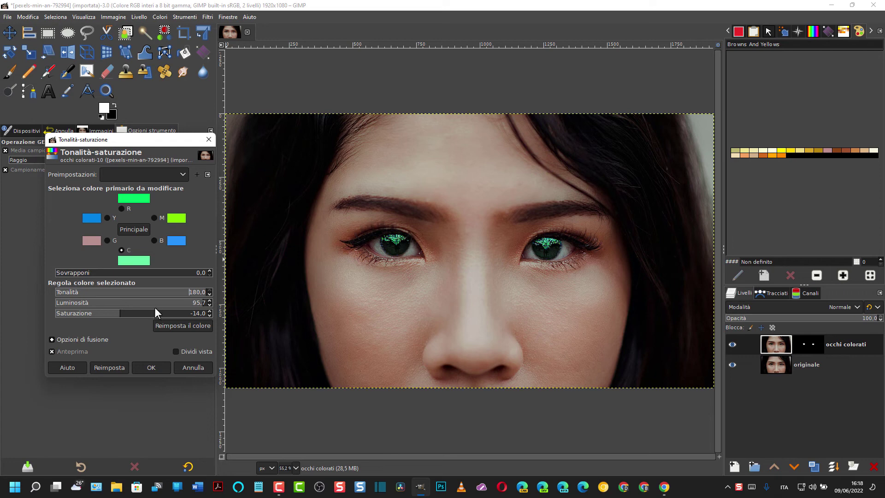
mouse_move(122, 314)
left_mouse_down()
mouse_move(210, 314)
mouse_move(115, 315)
left_mouse_up()
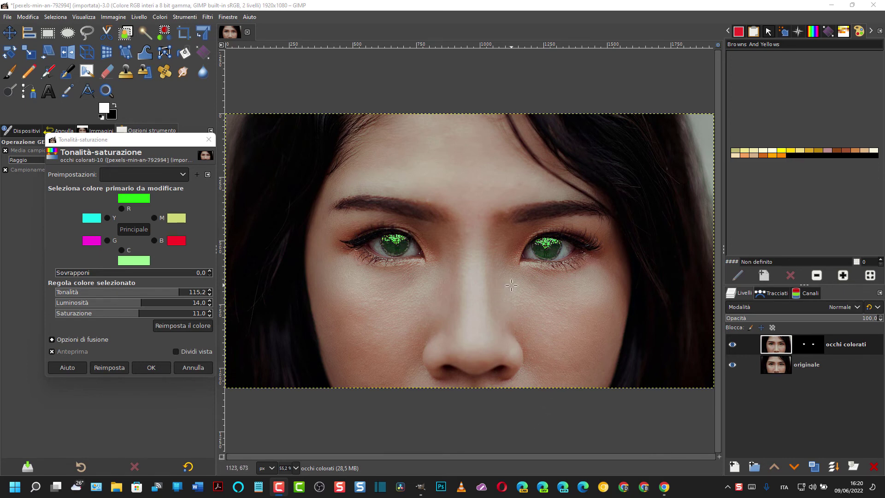
Step: Apply the Hue-Saturation change and toggle the occhi colorati layer to compare the eyes
left_click(151, 369)
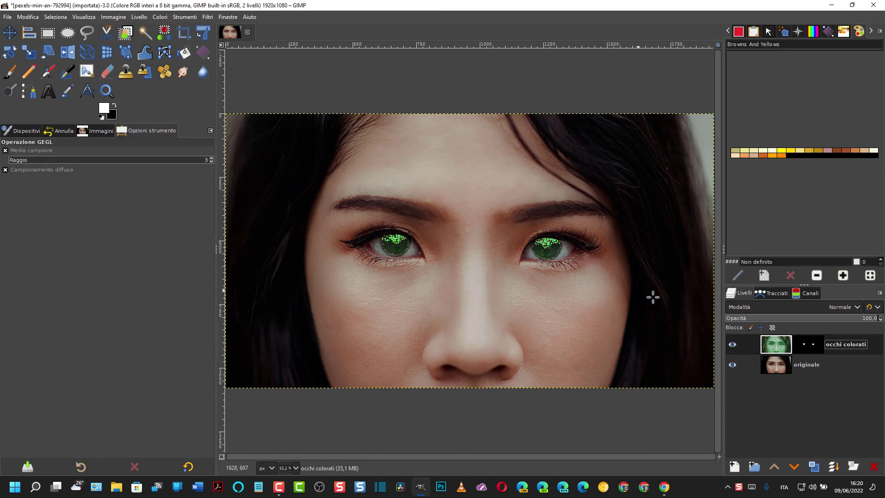
left_click(732, 344)
left_click(732, 344)
left_click(732, 344)
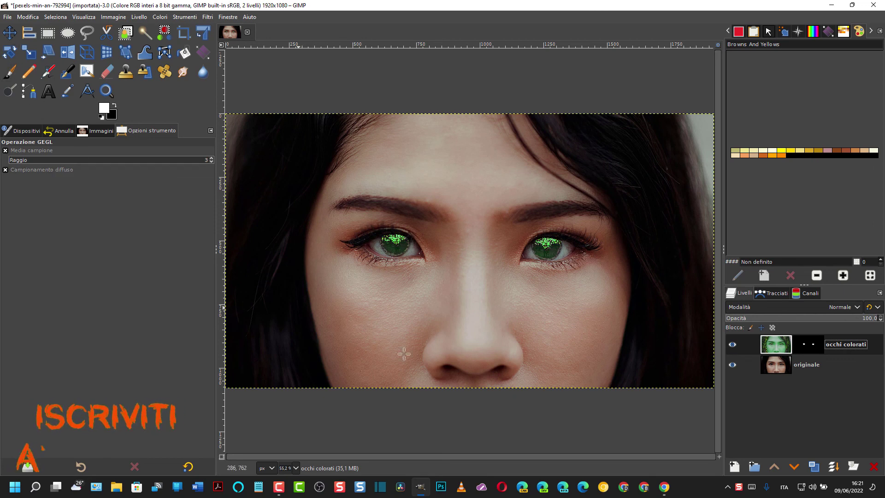
Step: Merge the visible layers into a single originale layer from its context menu
left_click(803, 365)
right_click(803, 365)
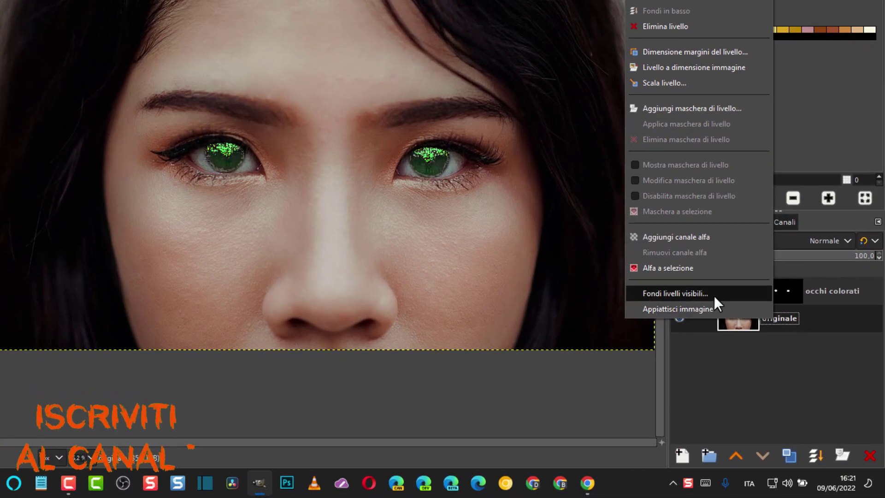
left_click(707, 293)
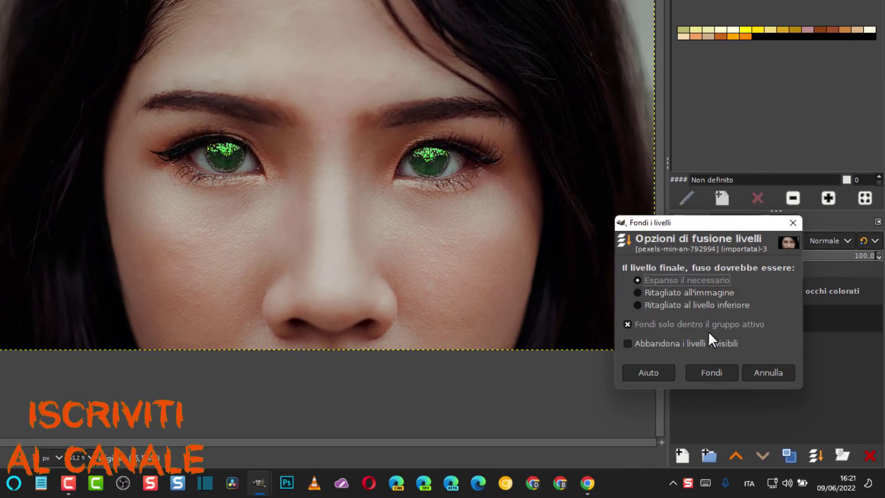
left_click(712, 371)
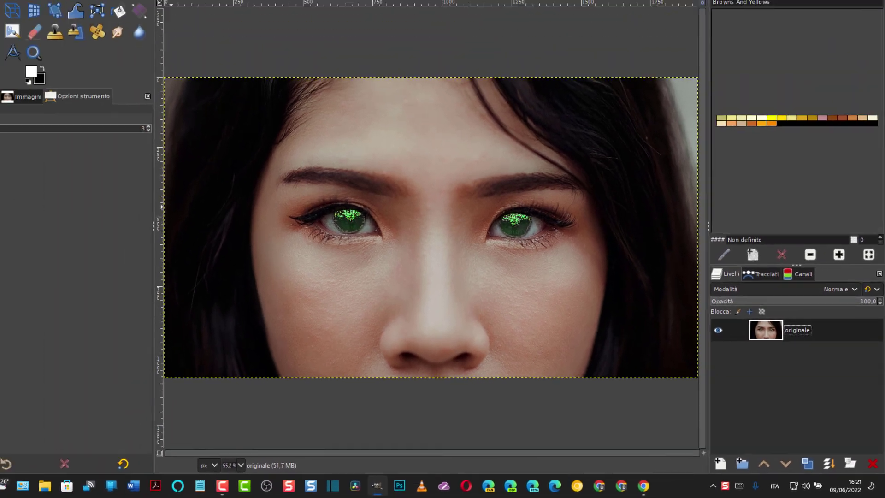
left_click(8, 17)
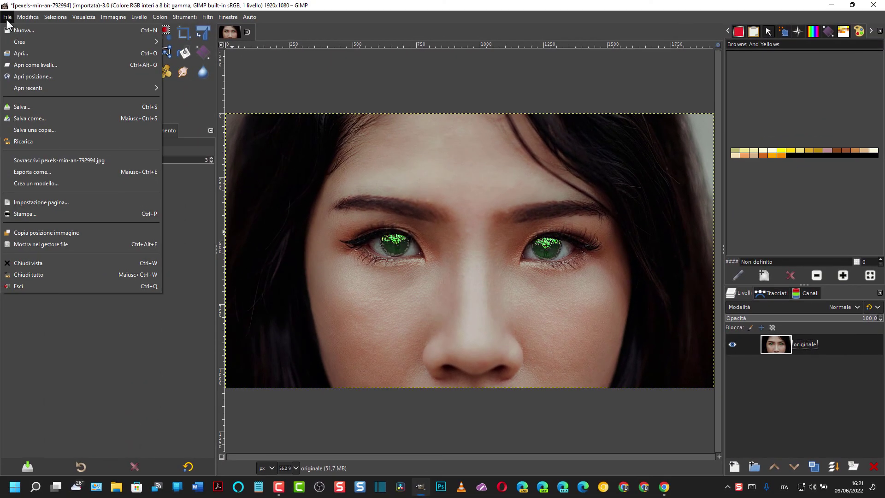
Step: Export the image as 'occhi colorati.jpg' to Downloads, accepting the JPEG settings
left_click(40, 173)
key("Right")
key("BackSpace")
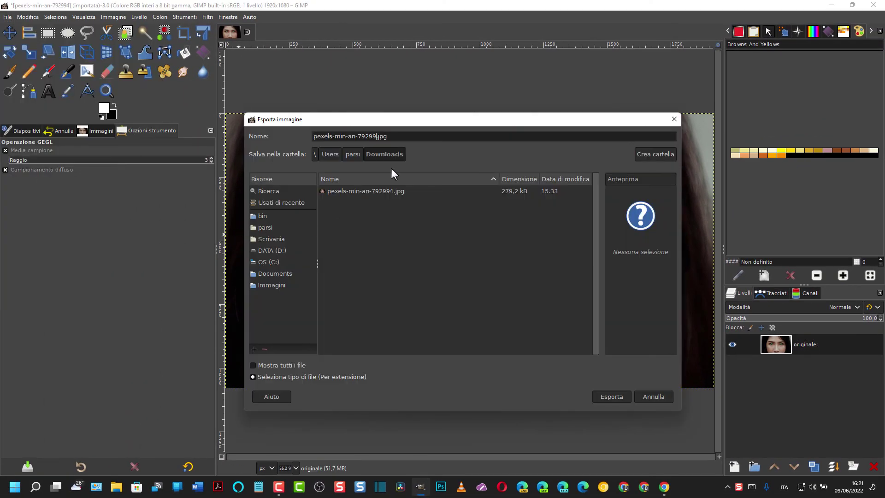
key("BackSpace")
key("BackSpace")
key("BackSpace")
key("BackSpace")
key("BackSpace")
key("BackSpace")
key("BackSpace")
key("BackSpace")
key("BackSpace")
key("BackSpace")
key("BackSpace")
key("BackSpace")
key("BackSpace")
key("BackSpace")
key("BackSpace")
key("BackSpace")
key("BackSpace")
key("BackSpace")
key("BackSpace")
type("oc")
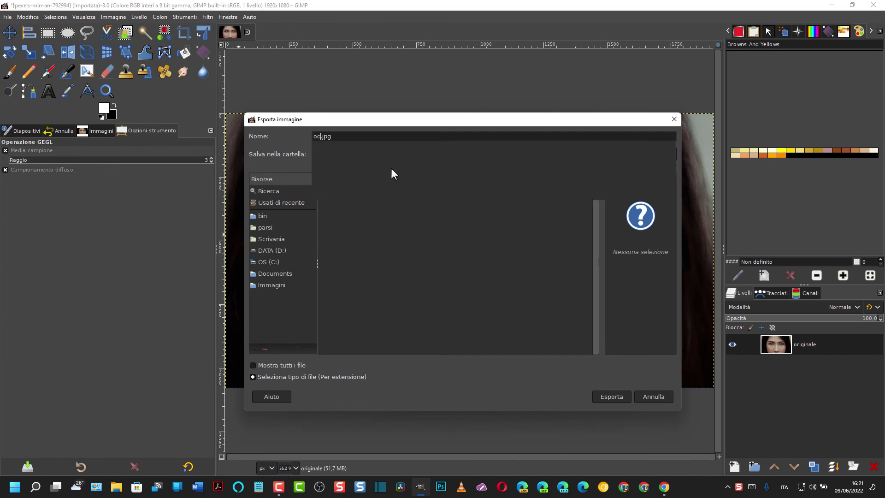
type("chi colorati")
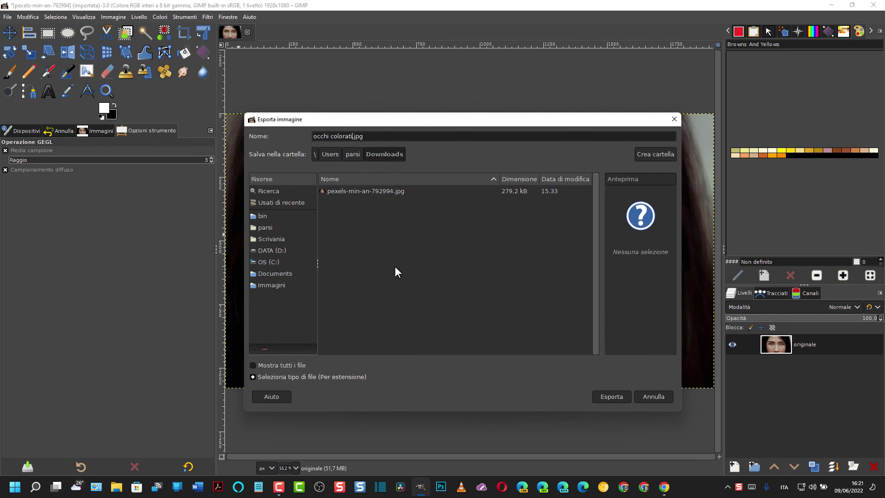
left_click(611, 397)
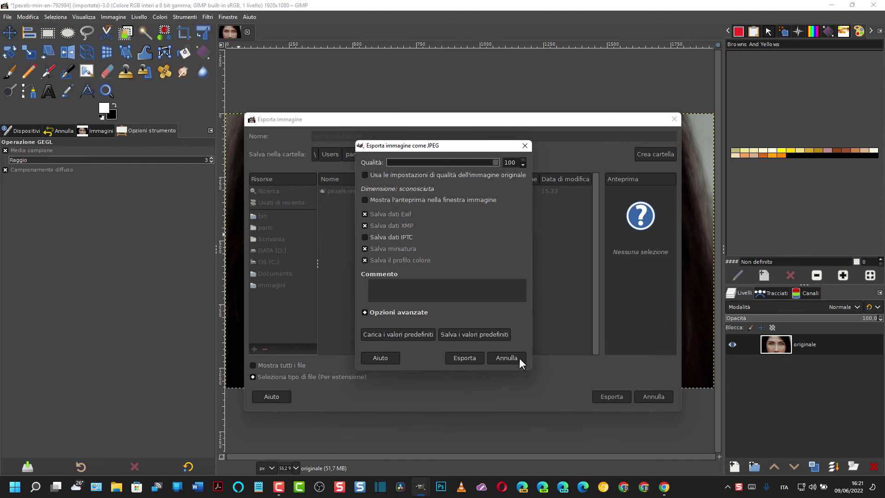
left_click(473, 359)
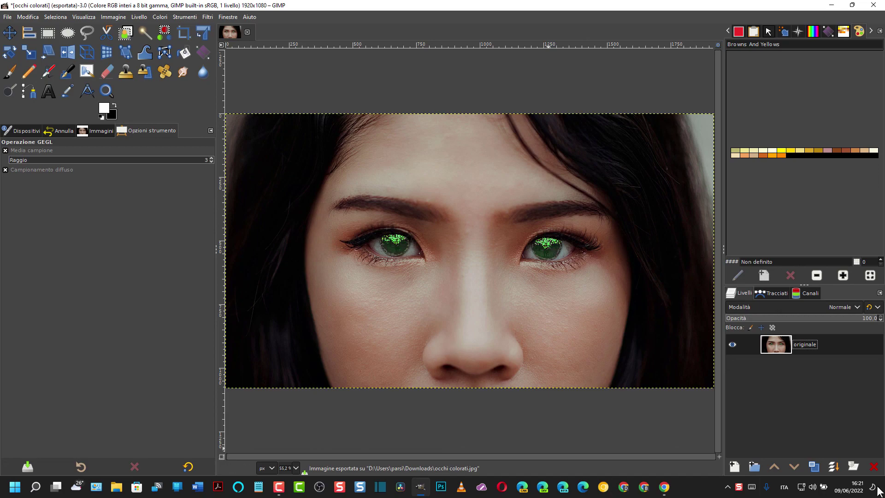
Step: Open occhi colorati.jpg from Downloads in File Explorer to check it, then close the viewer and Explorer
key("super+d")
key("super+e")
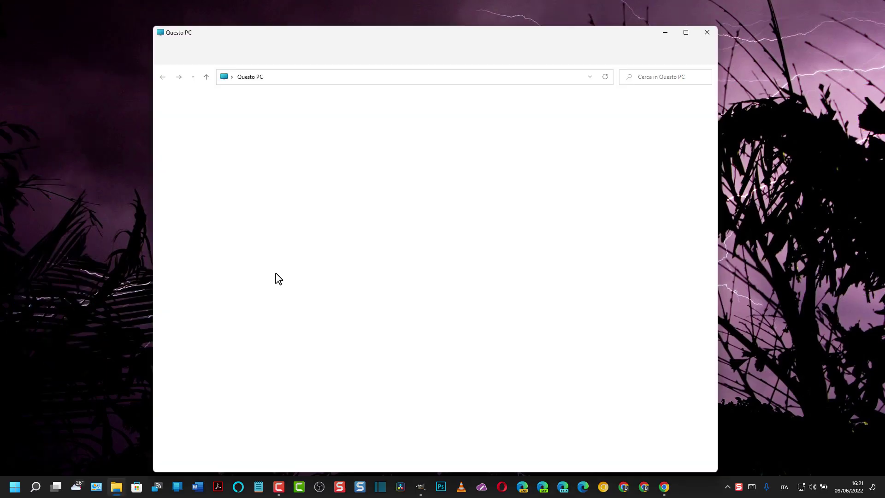
left_click(194, 161)
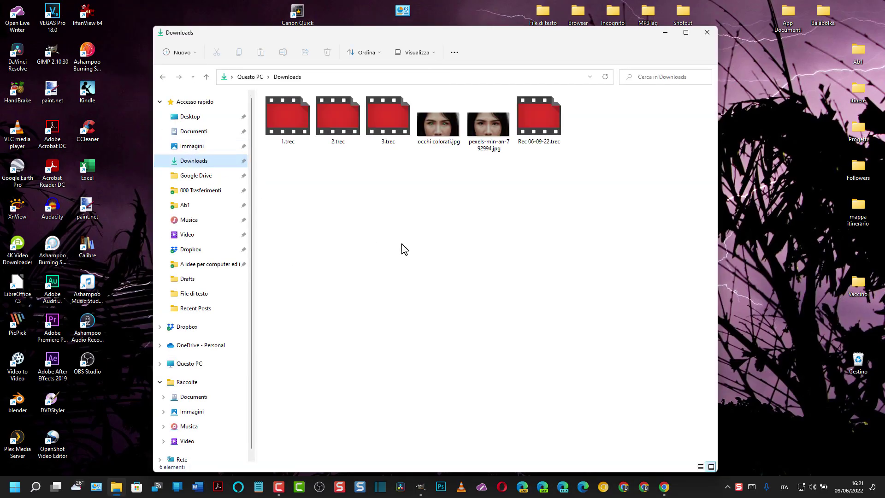
left_click(443, 131)
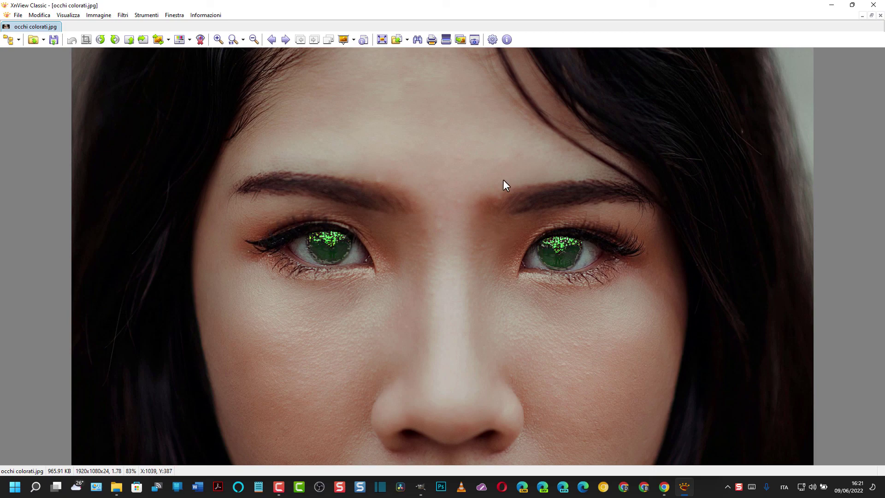
left_click(874, 5)
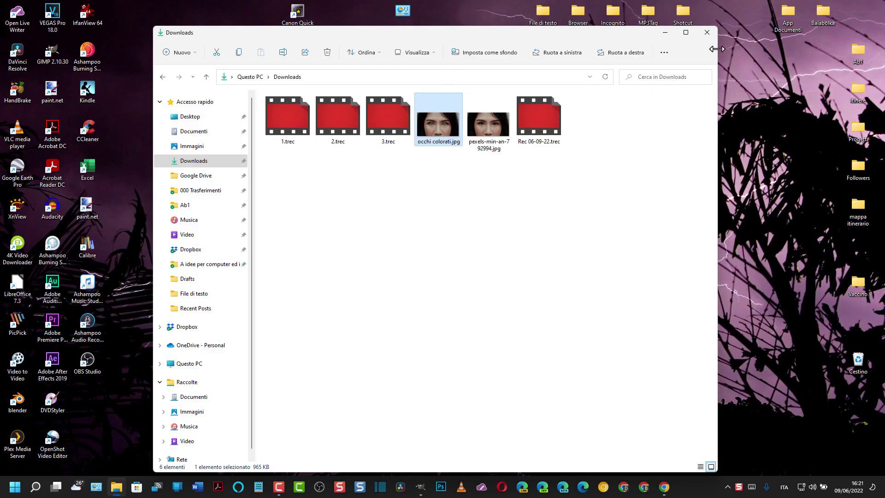
left_click(707, 32)
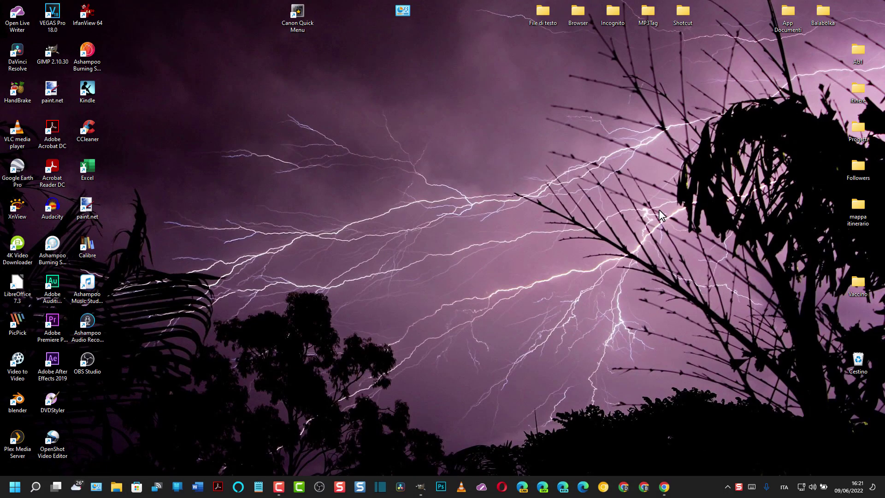